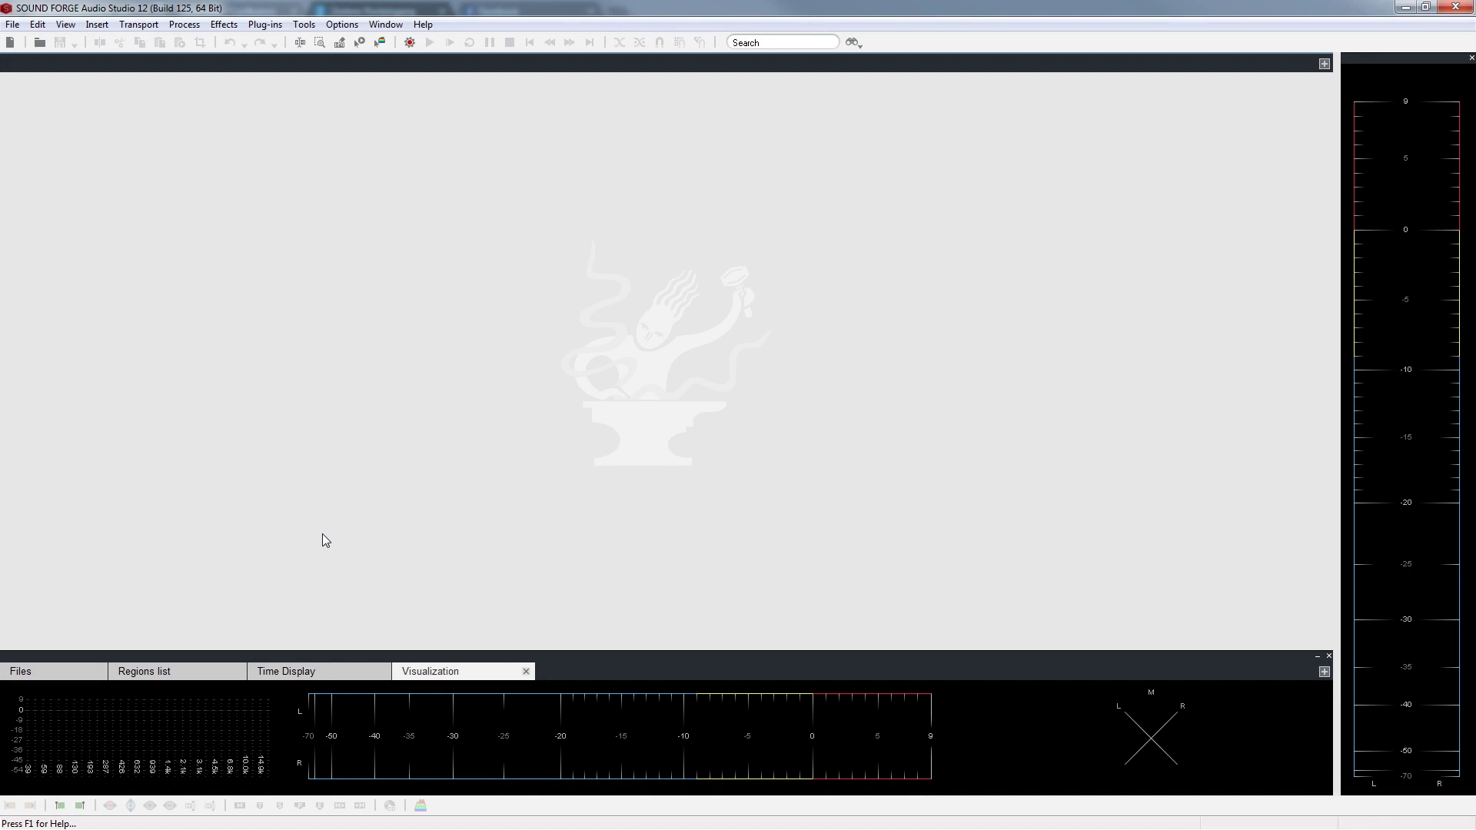
Load Untitled_1-5.wav from the SOUND FORGE Audio Studio 12 folder in the Files panel into the workspace
{"action": "left_click", "coordinate": [20, 671]}
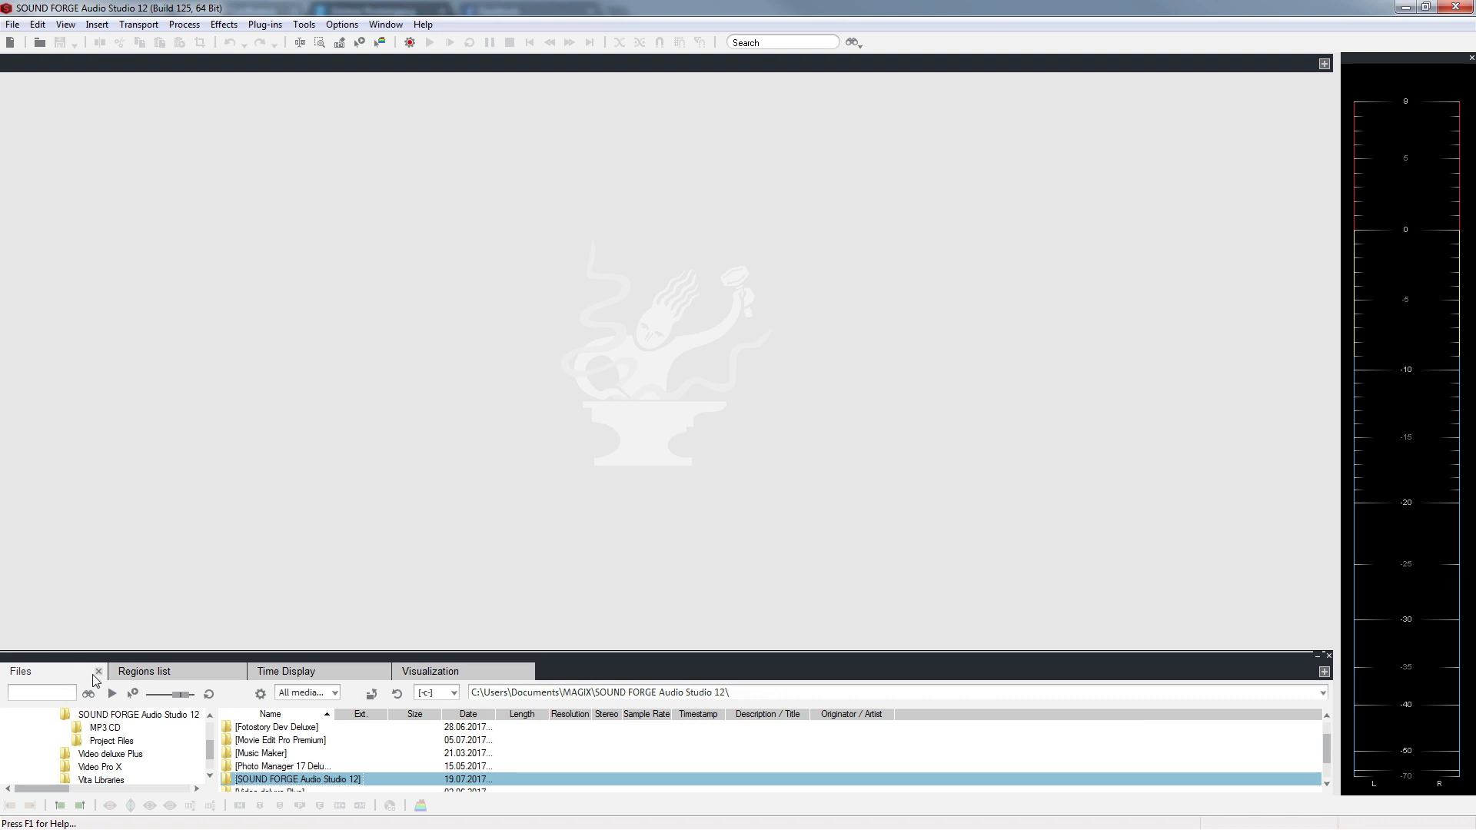
{"action": "double_click", "coordinate": [267, 779]}
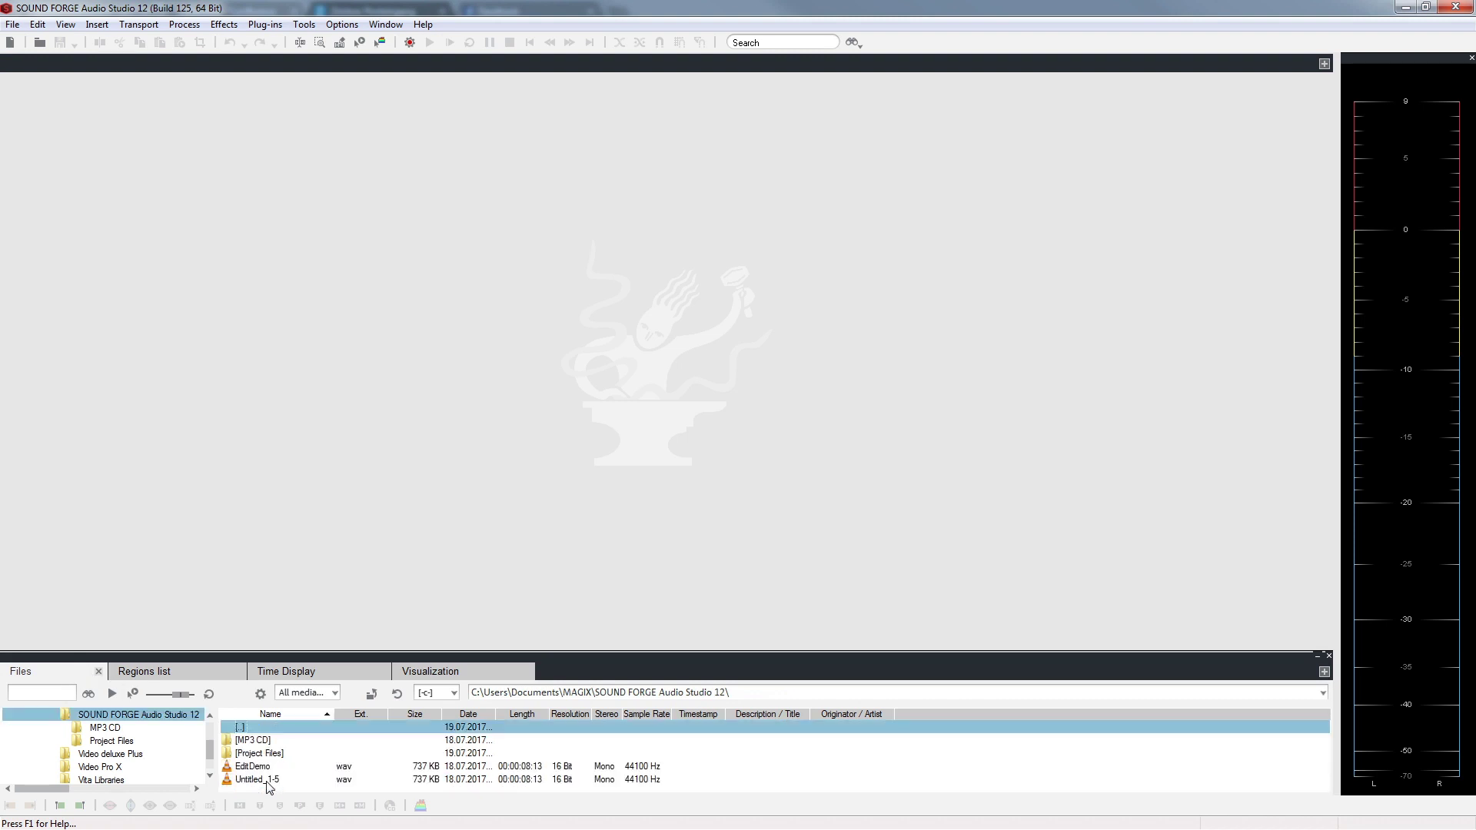
{"action": "left_click_drag", "start_coordinate": [268, 782], "coordinate": [363, 388]}
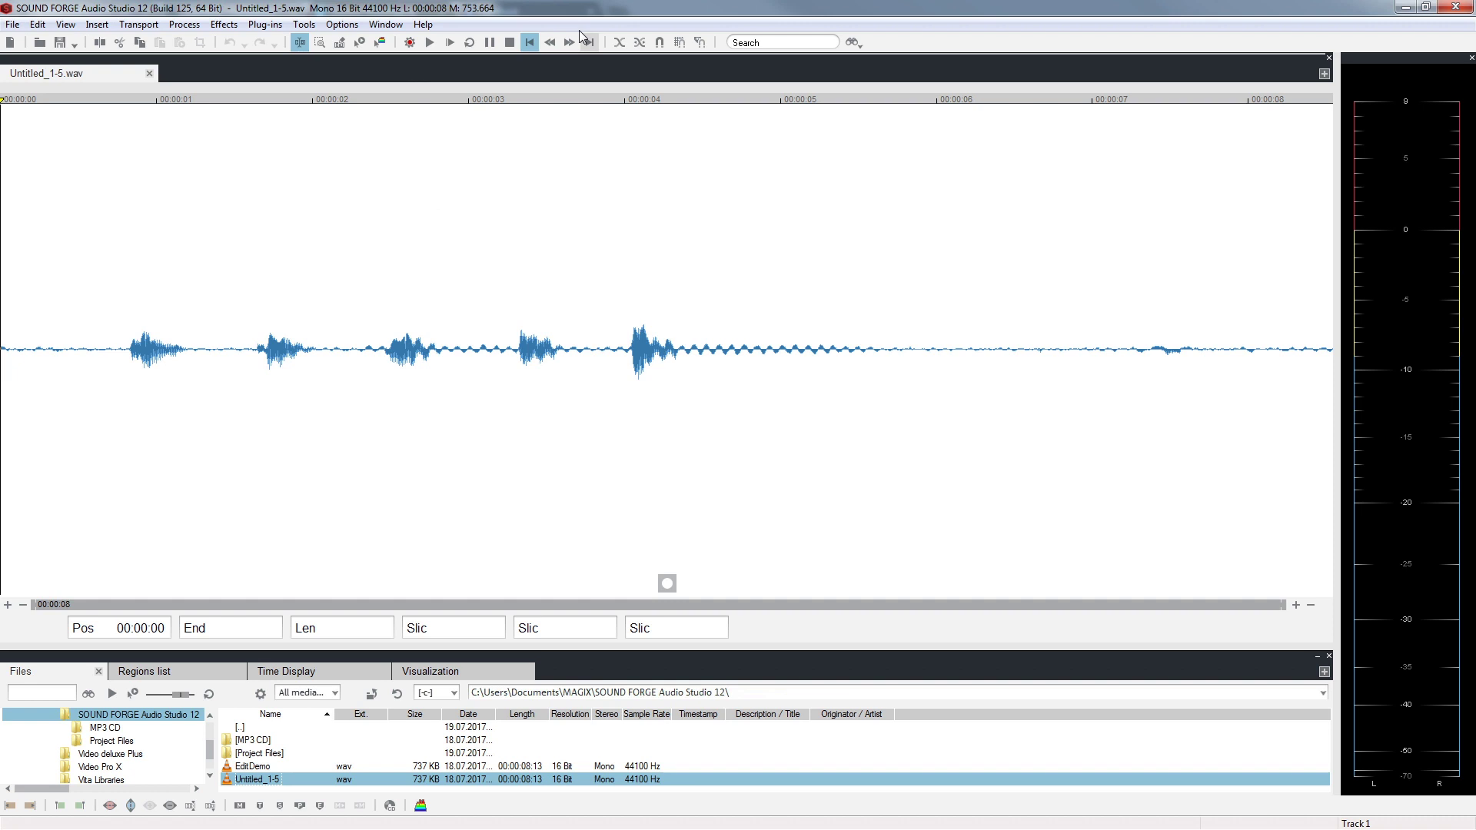
Play the recording, stop it, and place the cursor at about 00:00:05
{"action": "left_click", "coordinate": [429, 42]}
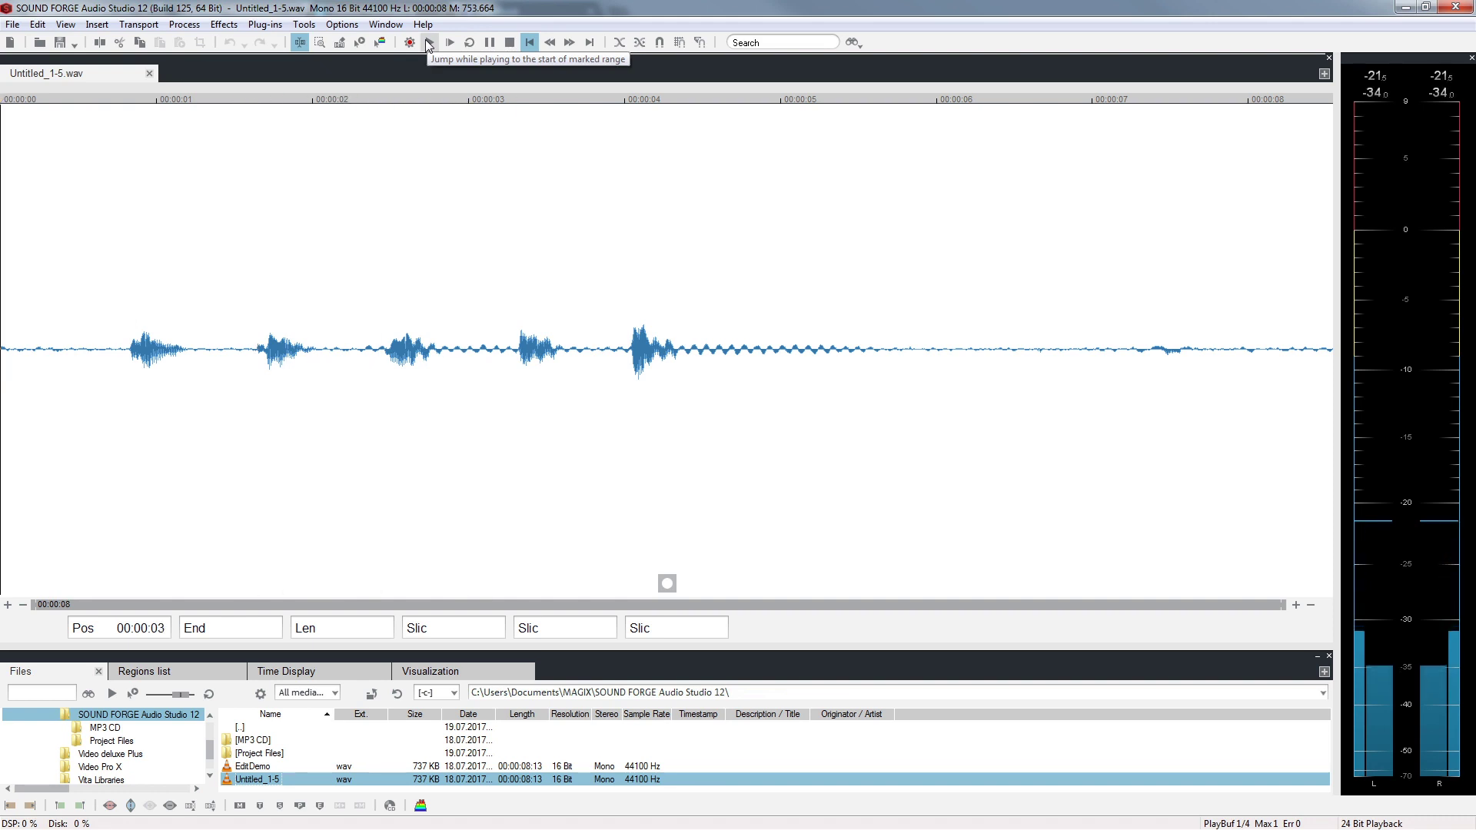
{"action": "left_click", "coordinate": [510, 43]}
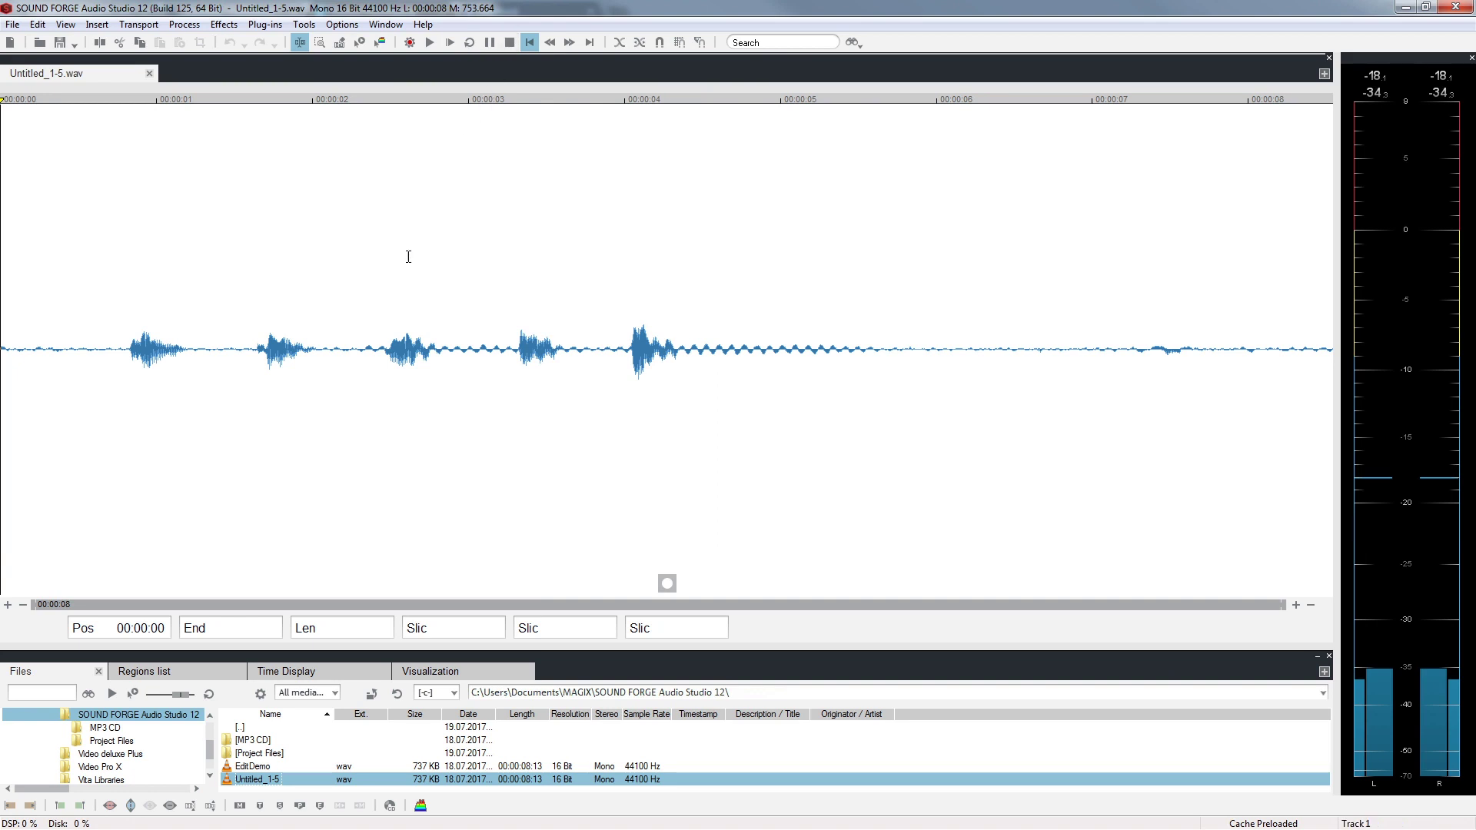
{"action": "left_click", "coordinate": [385, 323]}
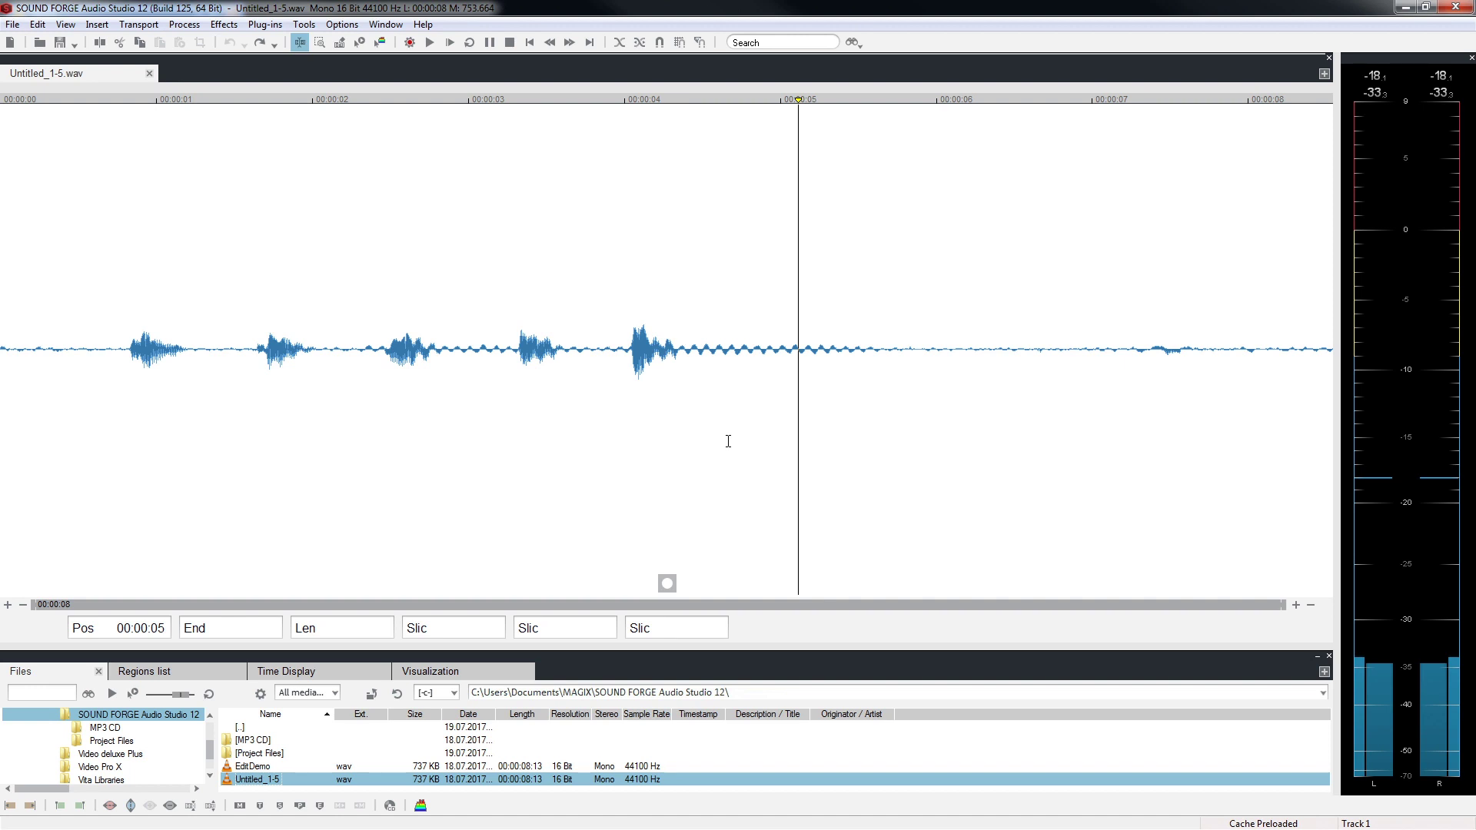
{"action": "left_click", "coordinate": [303, 24]}
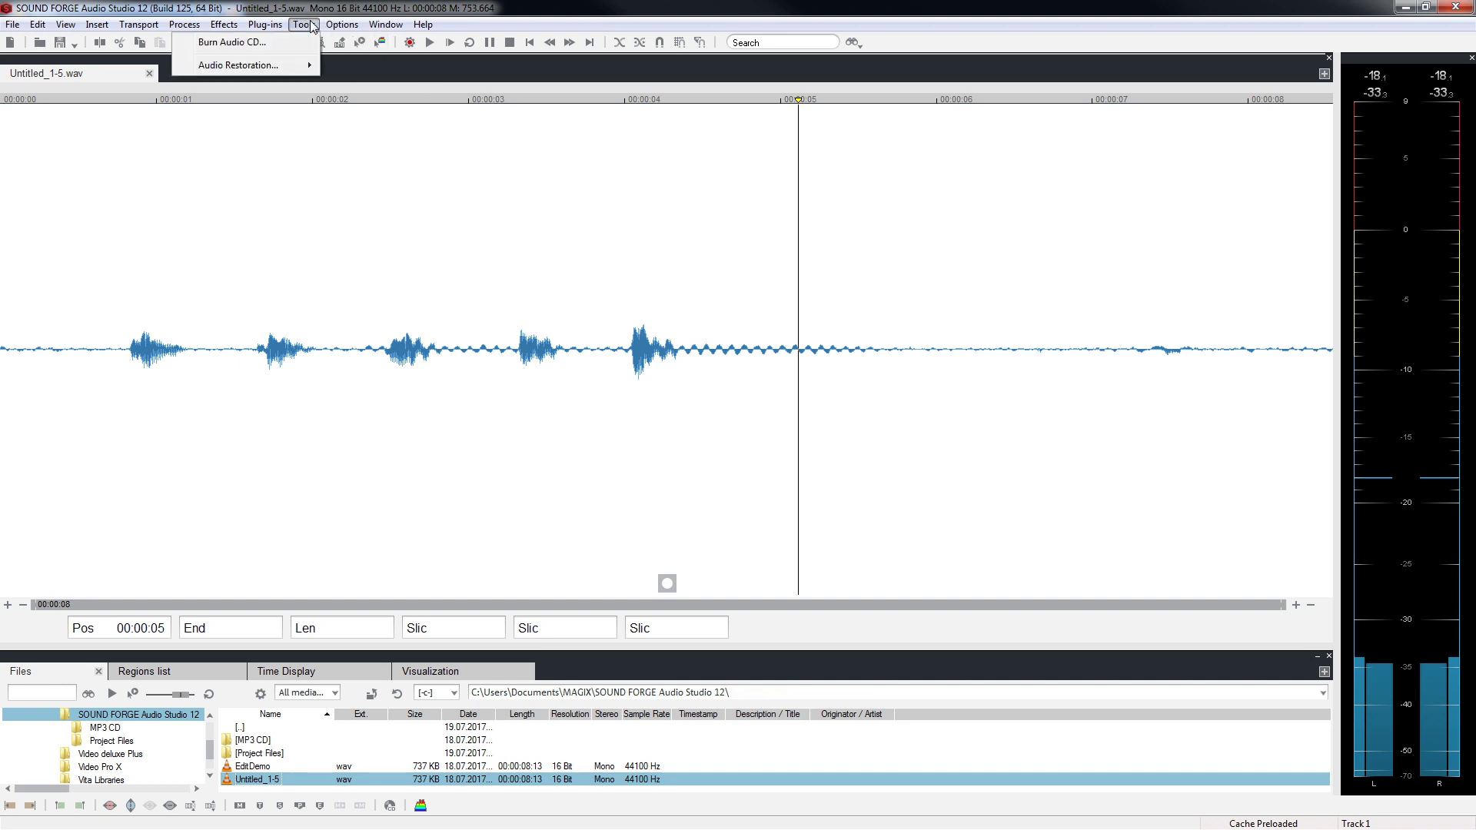
{"action": "mouse_move", "coordinate": [311, 64]}
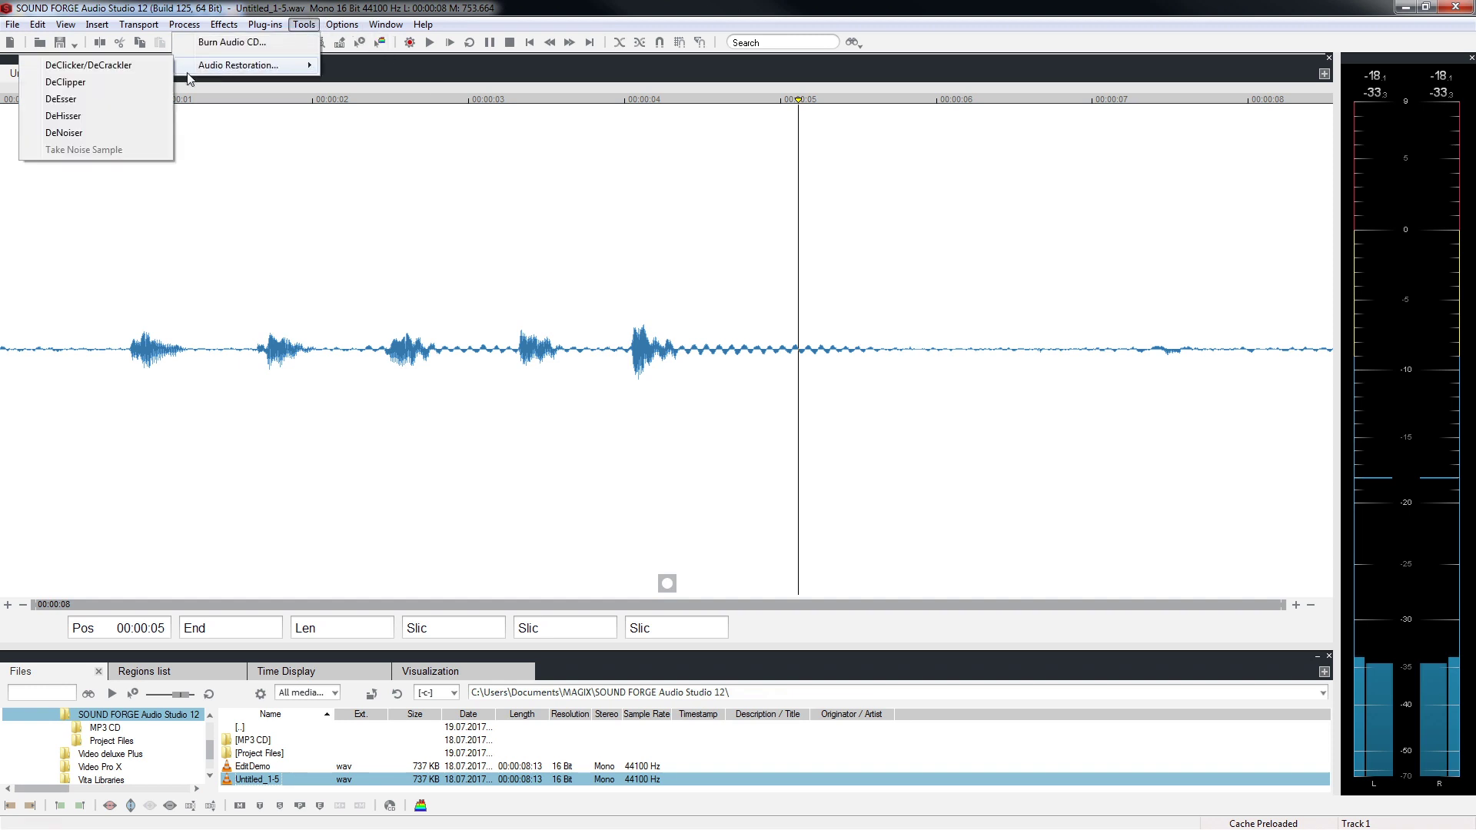
{"action": "left_click", "coordinate": [140, 120]}
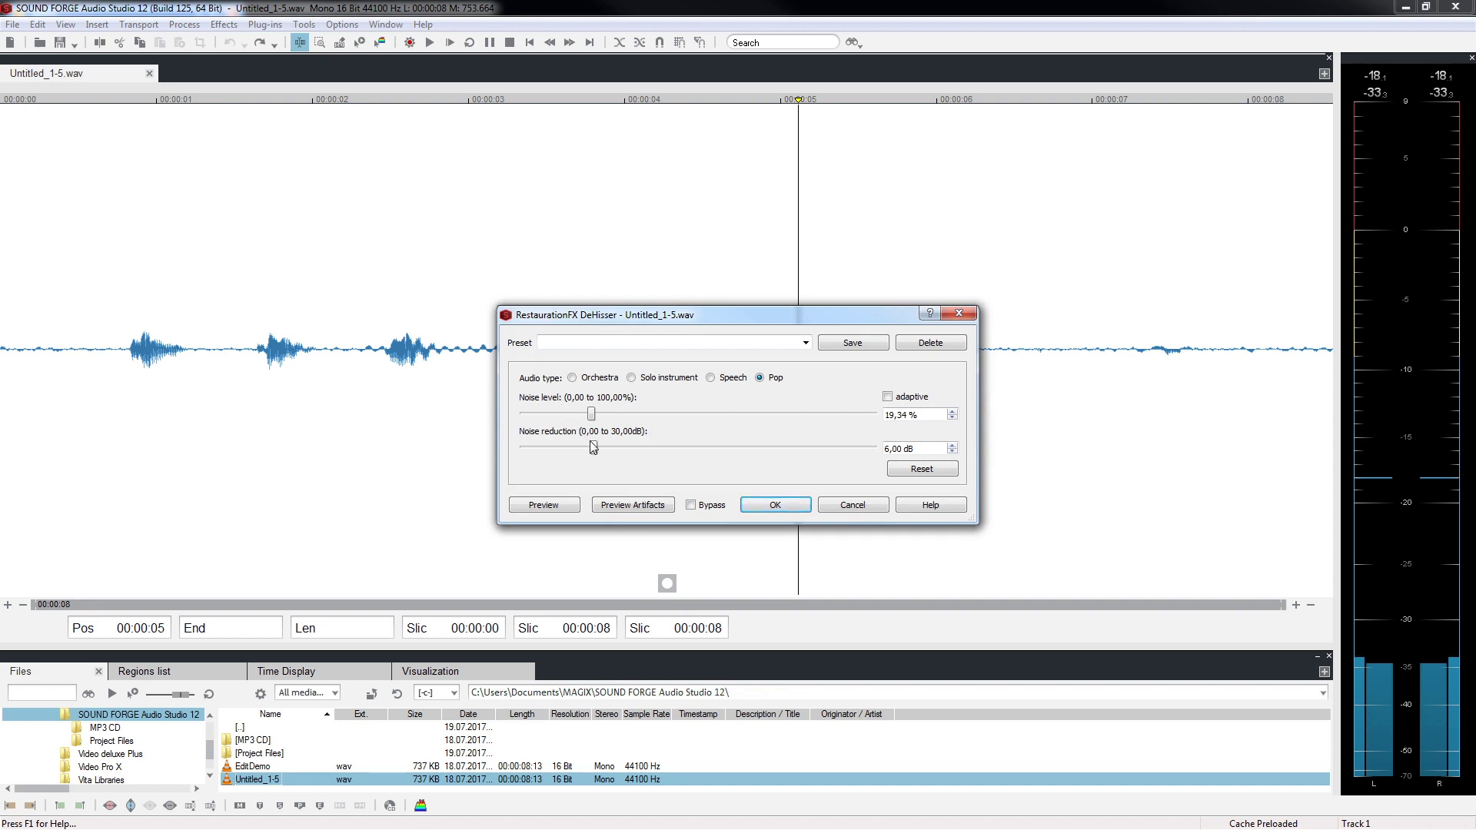
{"action": "left_click_drag", "start_coordinate": [595, 447], "coordinate": [613, 414]}
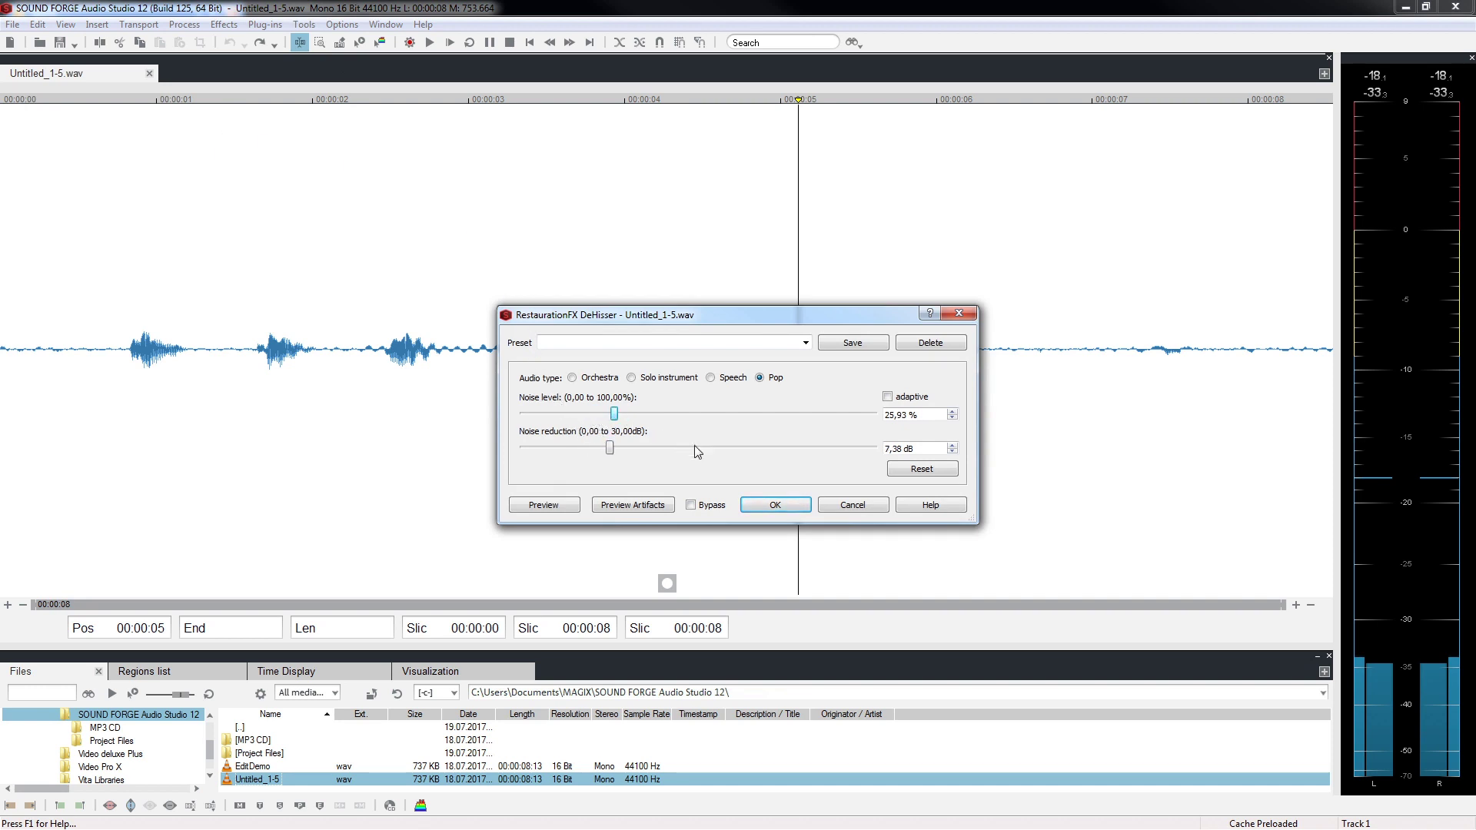
{"action": "left_click", "coordinate": [776, 506]}
{"action": "key", "text": "ctrl+s"}
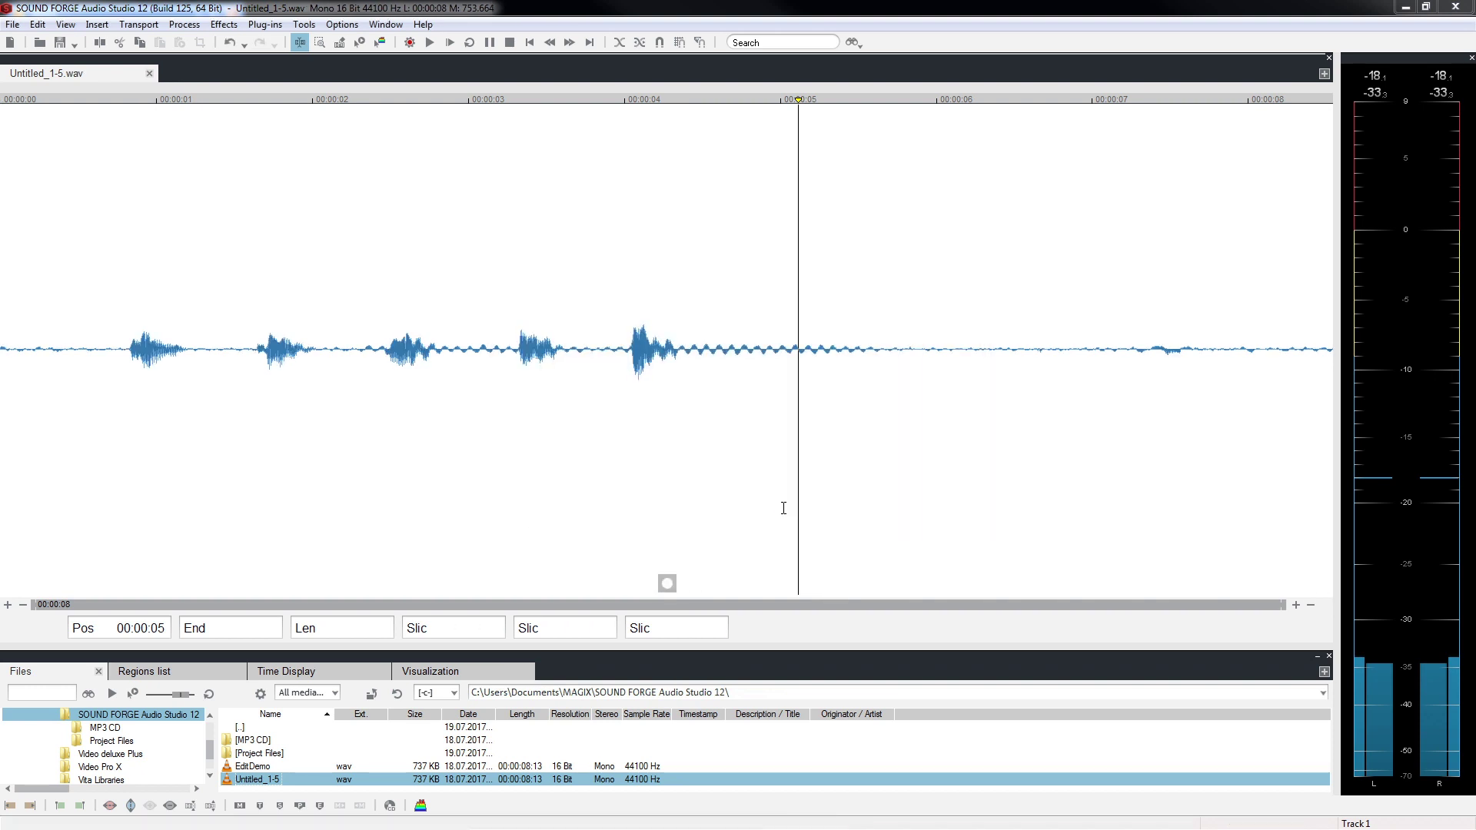
{"action": "key", "text": "ctrl+z"}
Enable Soft cut mode and select from 00:00:04 to 00:00:08, zooming in to set the end
{"action": "left_click", "coordinate": [619, 43]}
{"action": "left_click_drag", "start_coordinate": [775, 274], "coordinate": [1112, 305]}
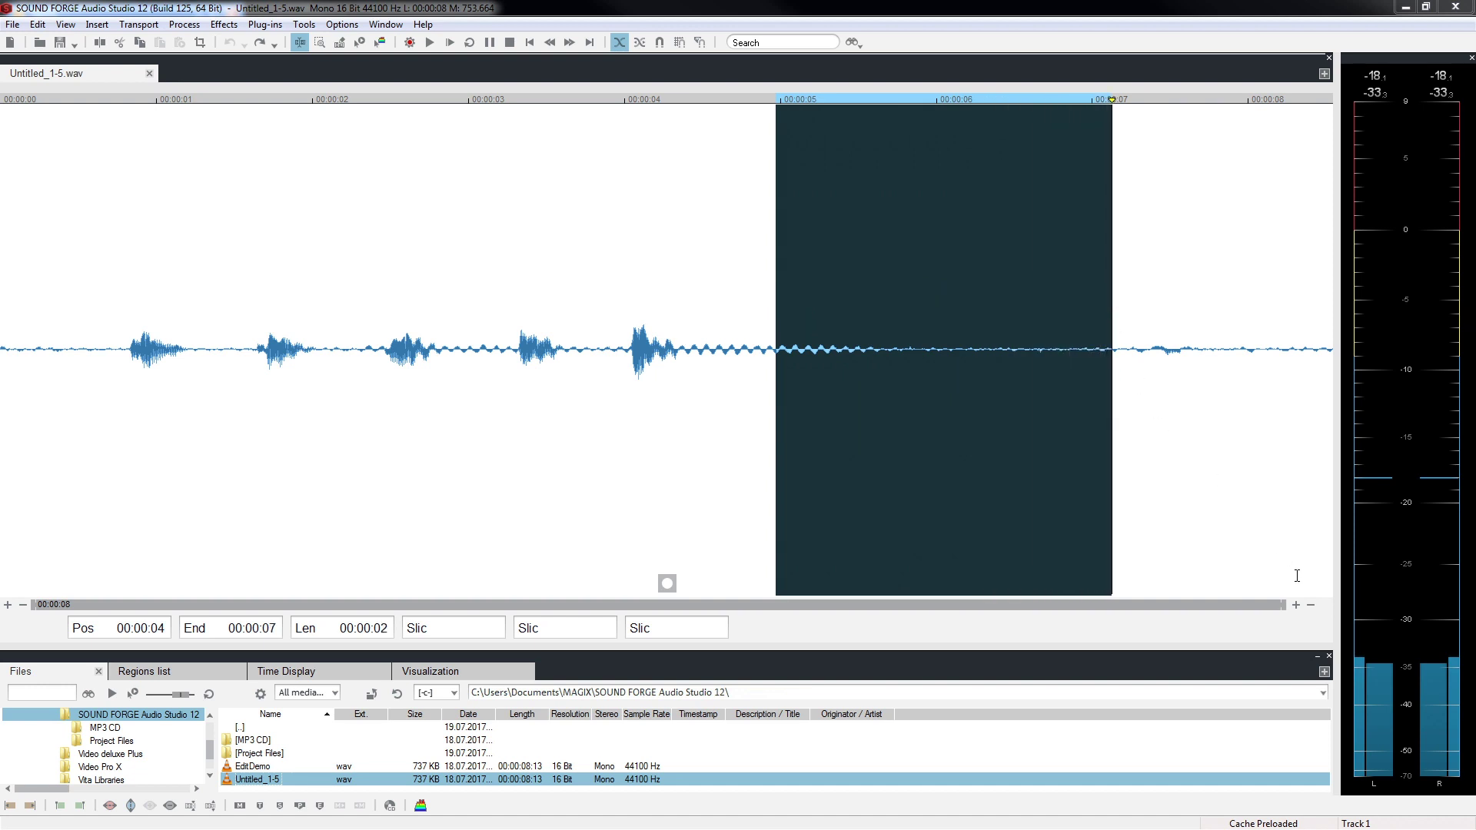
{"action": "left_click", "coordinate": [1296, 606]}
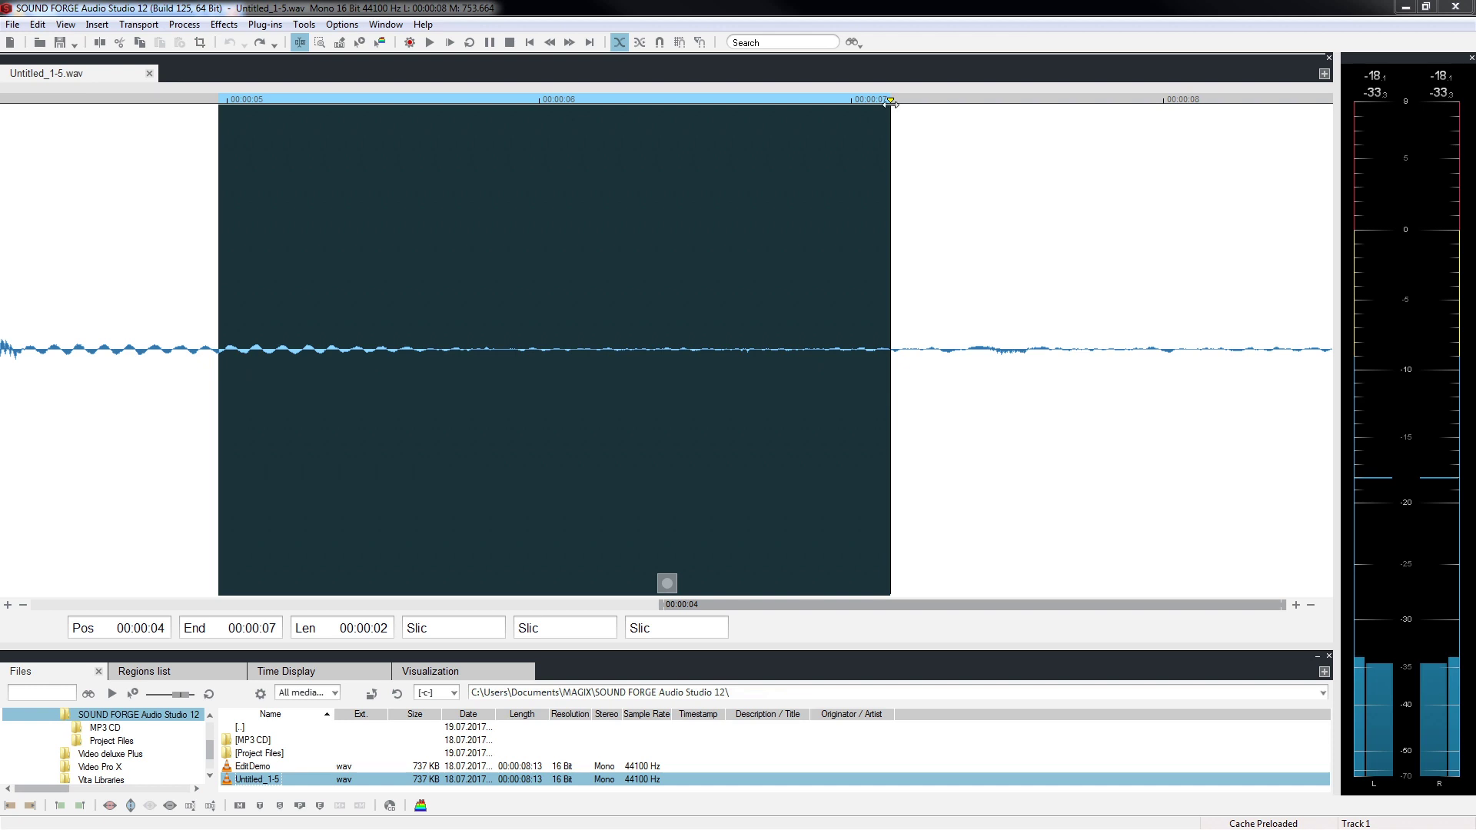
{"action": "left_click_drag", "start_coordinate": [890, 100], "coordinate": [1298, 114]}
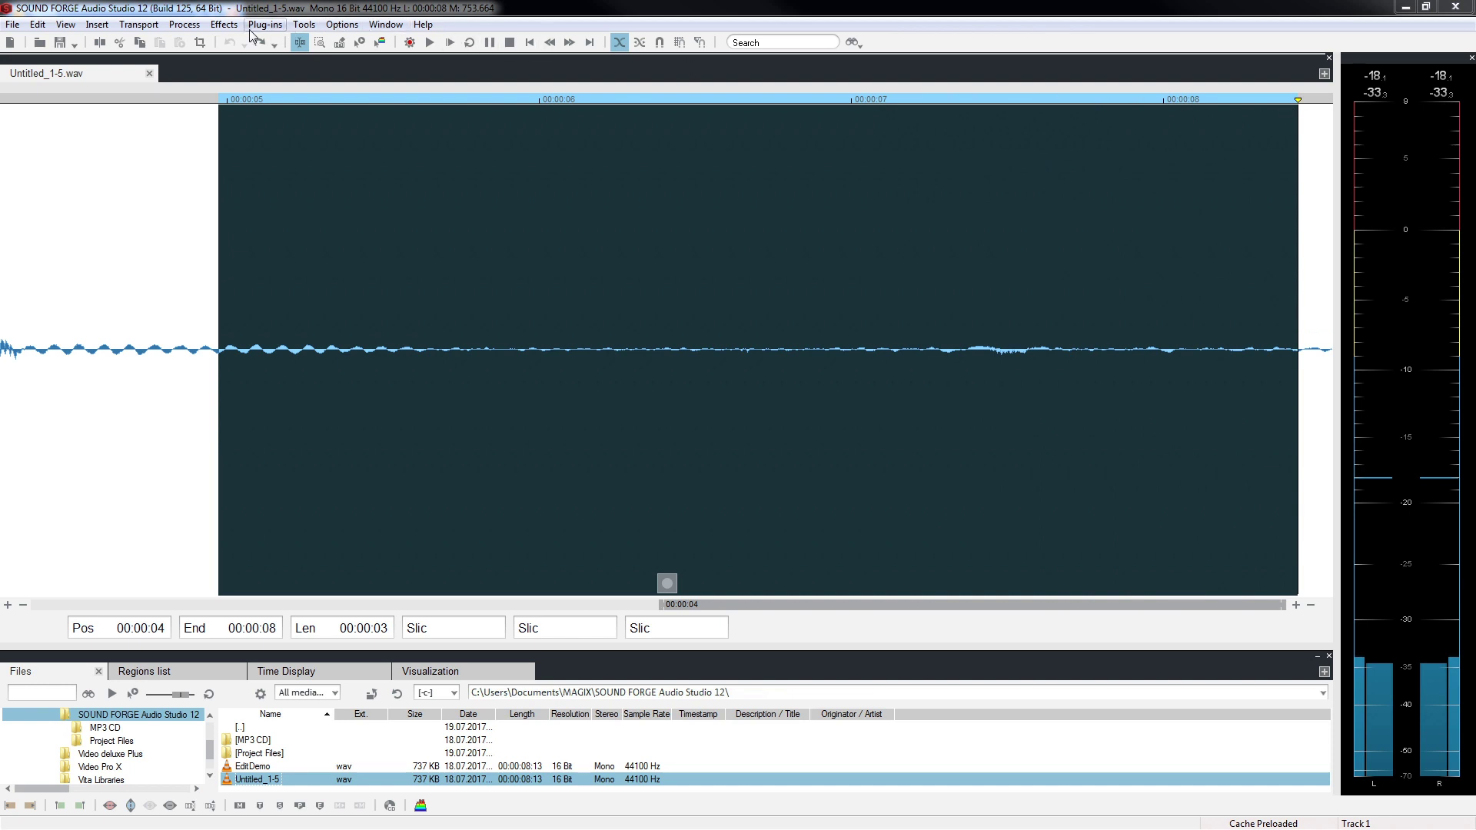
Raise the ExpressFX Equalization treble slider to about 19 dB on the selected section
{"action": "left_click", "coordinate": [224, 24]}
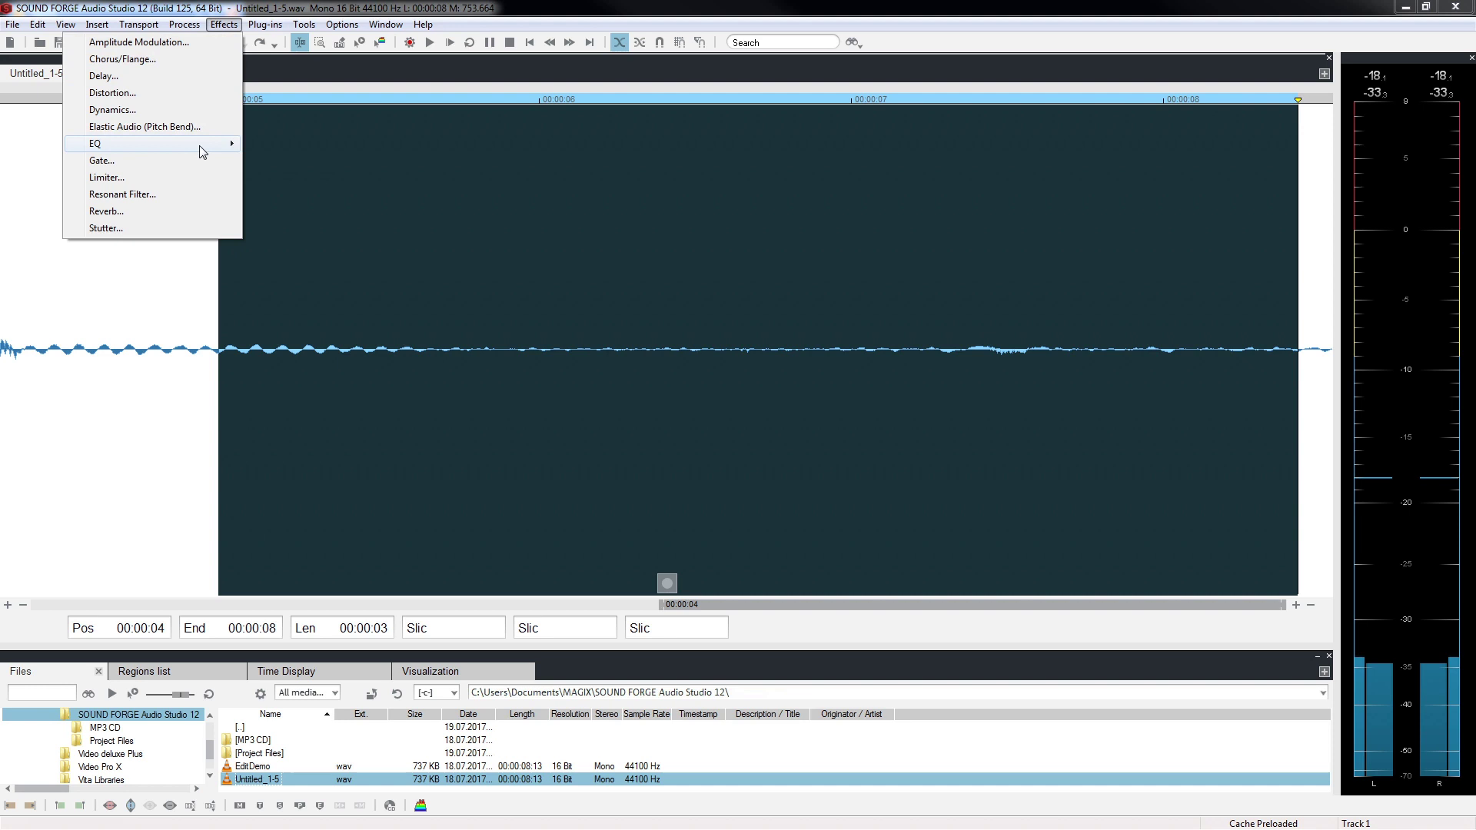
{"action": "mouse_move", "coordinate": [202, 151]}
{"action": "left_click", "coordinate": [304, 163]}
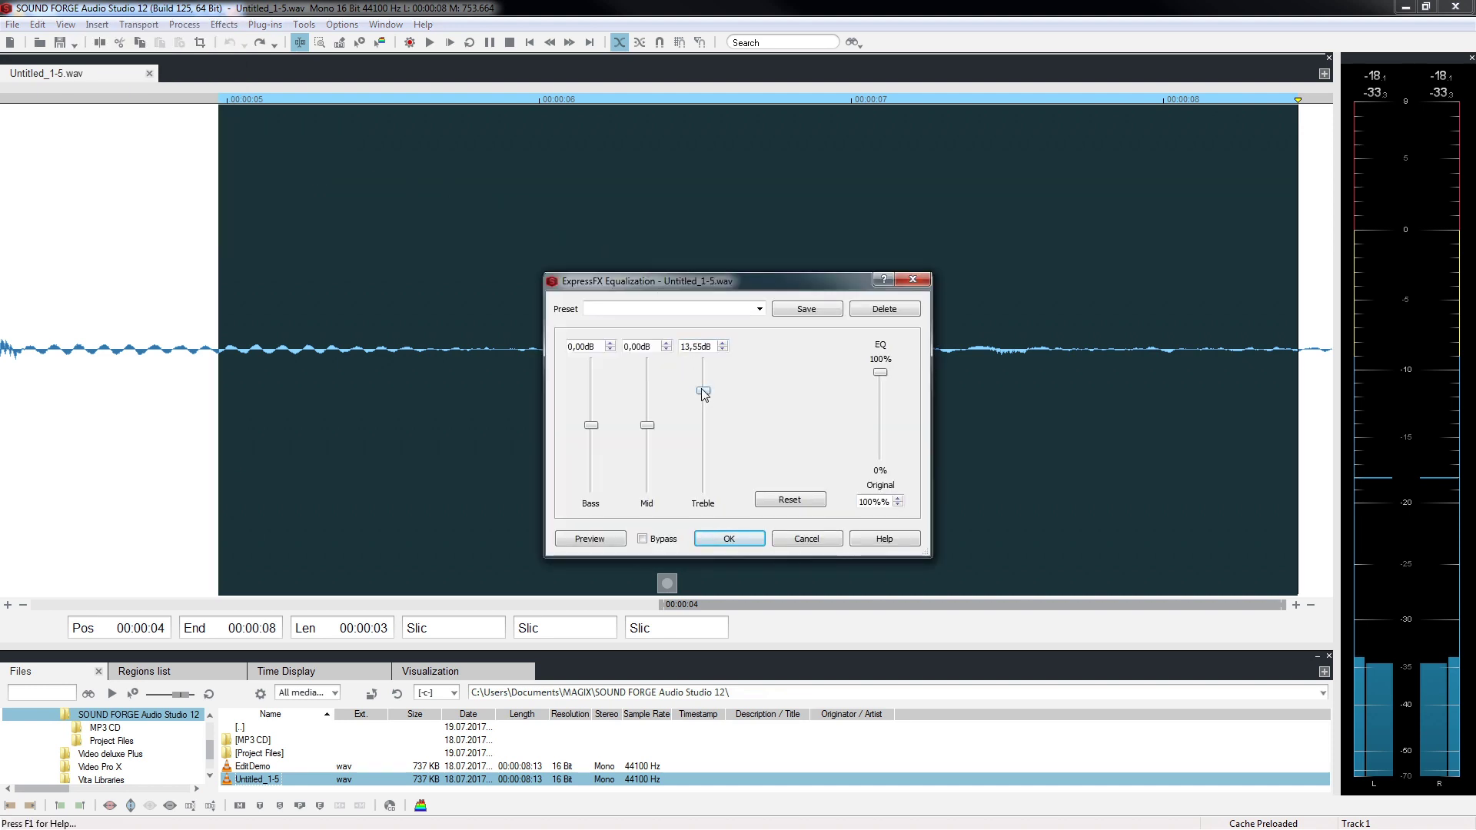
{"action": "mouse_move", "coordinate": [703, 396]}
{"action": "left_mouse_down"}
{"action": "mouse_move", "coordinate": [703, 444]}
{"action": "mouse_move", "coordinate": [711, 381]}
{"action": "left_mouse_up"}
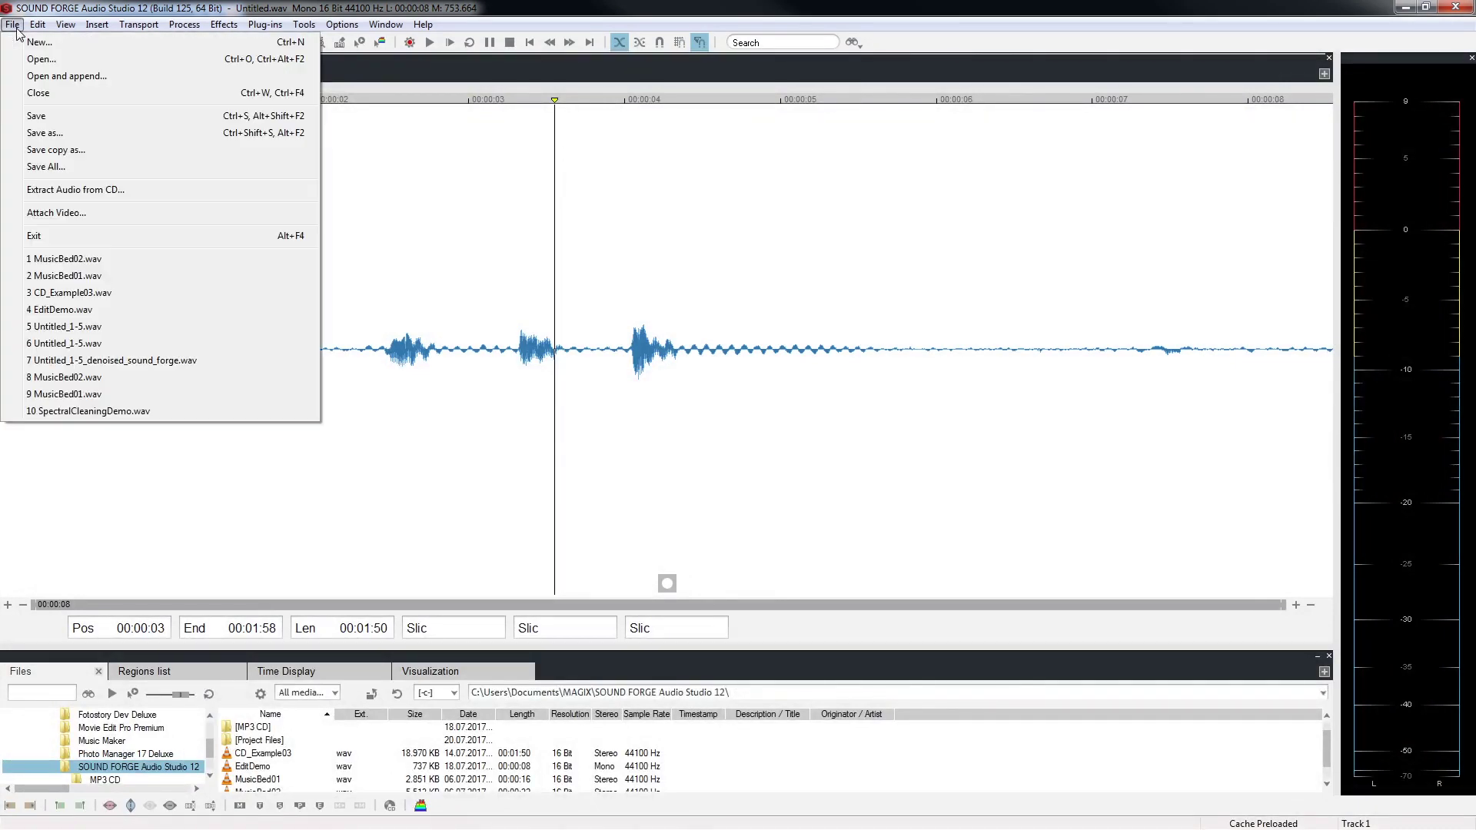
Append CD_Example03.wav, MusicBed01.wav and MusicBed02.wav together with Open and append
{"action": "left_click", "coordinate": [145, 78]}
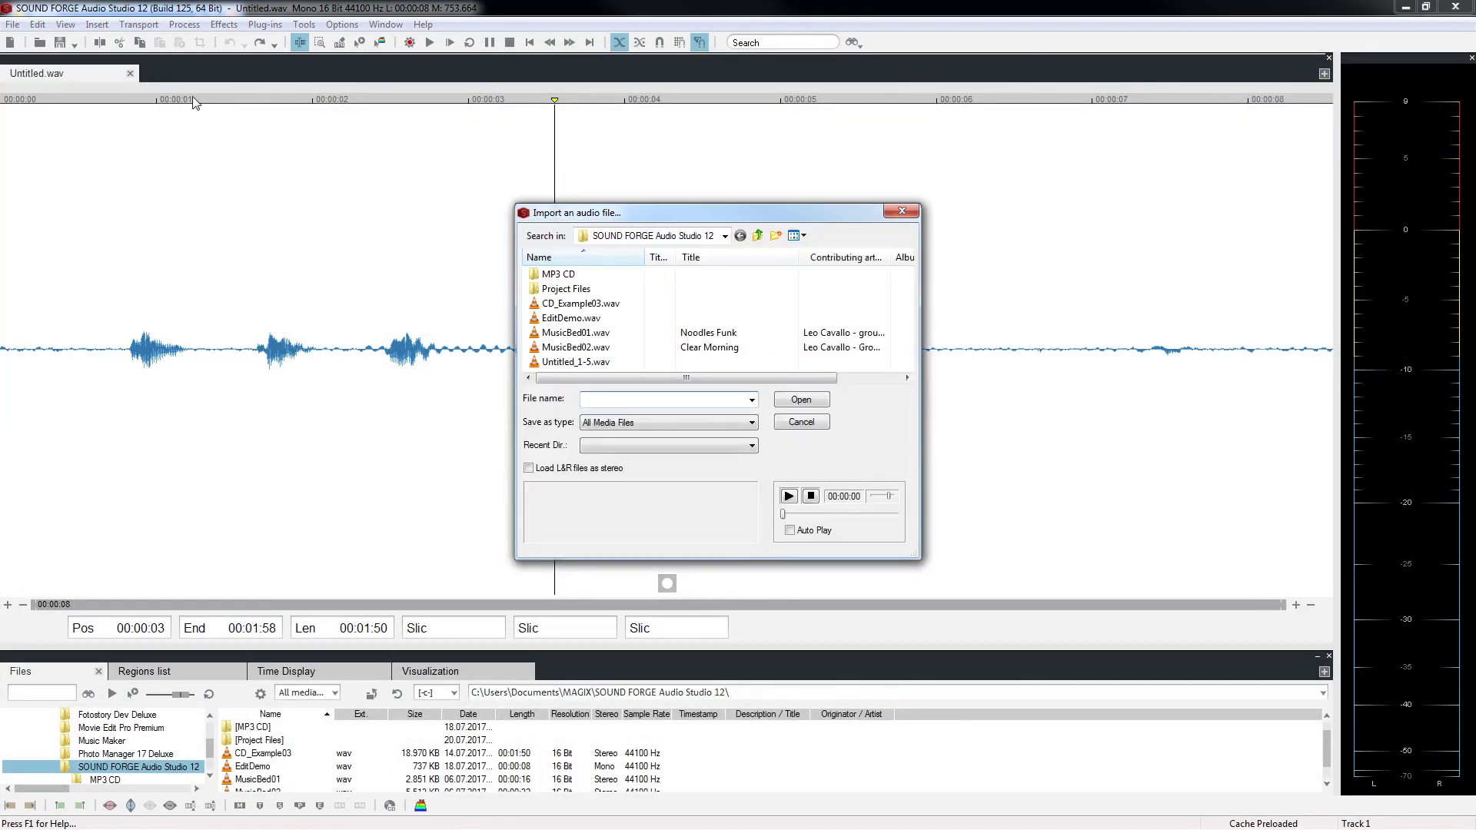
{"action": "left_click", "coordinate": [569, 306]}
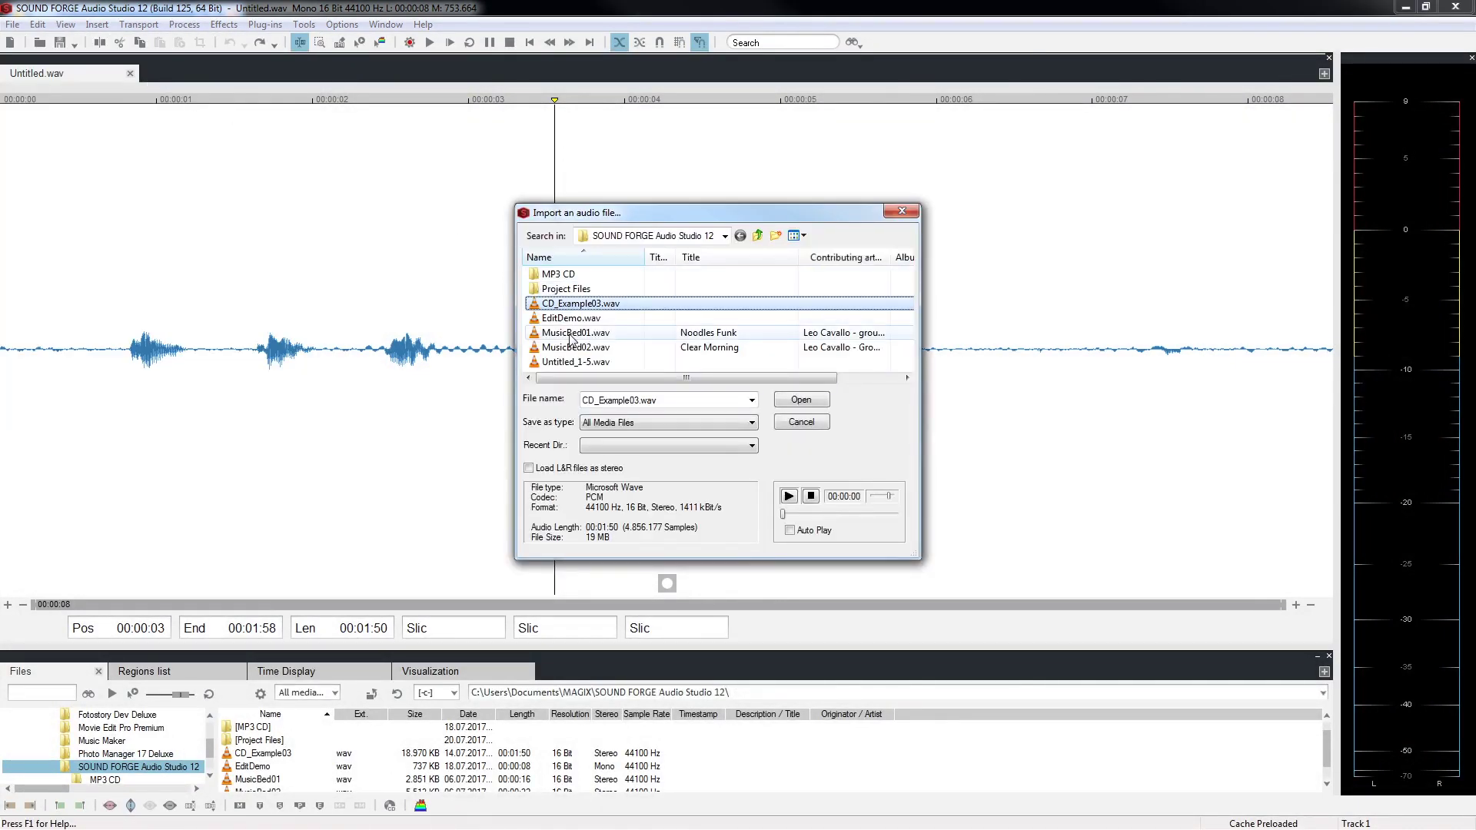
{"action": "left_click", "coordinate": [573, 333], "text": "ctrl"}
{"action": "left_click", "coordinate": [575, 348], "text": "ctrl"}
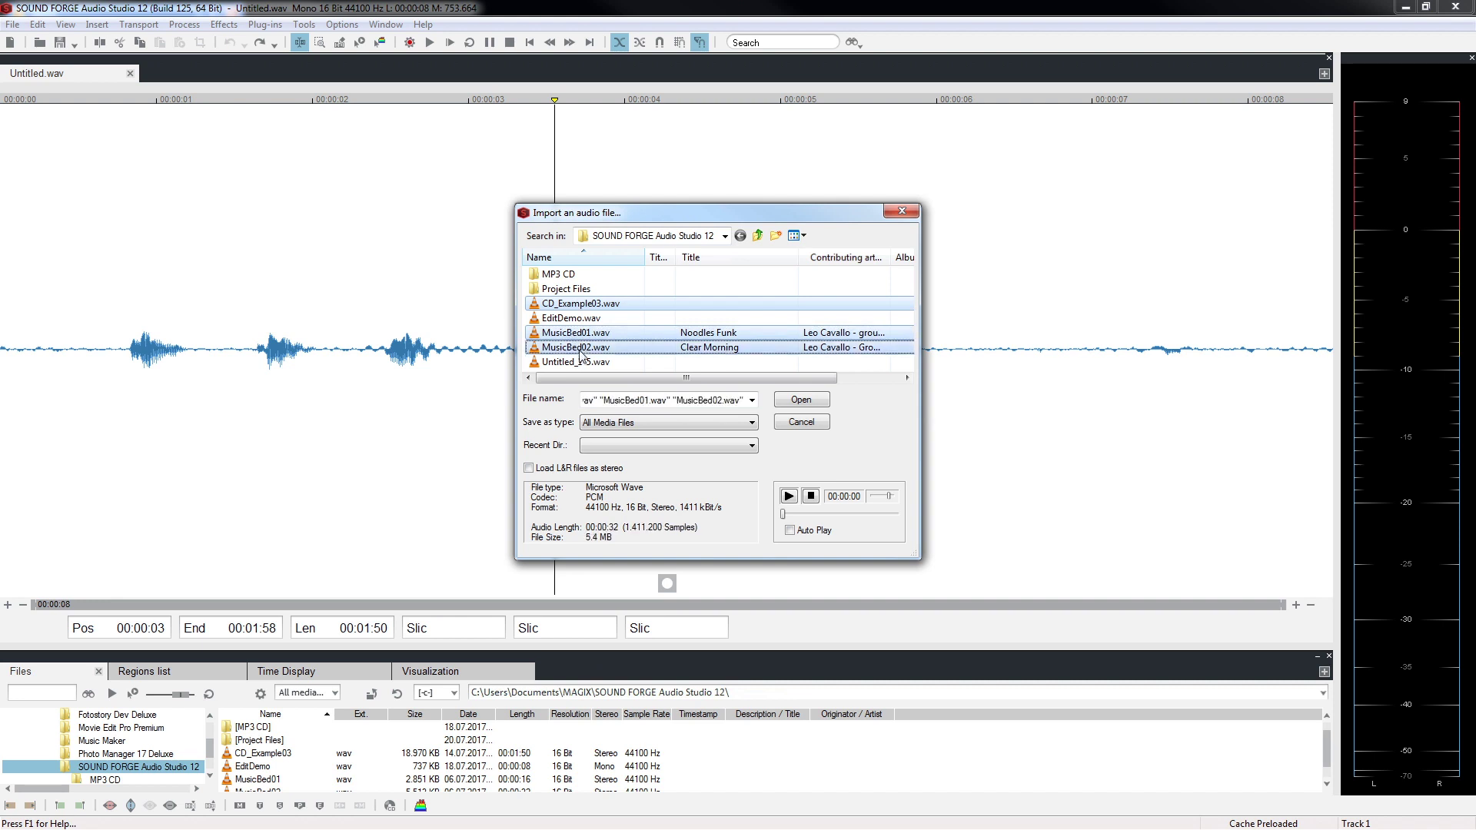
{"action": "left_click", "coordinate": [826, 400]}
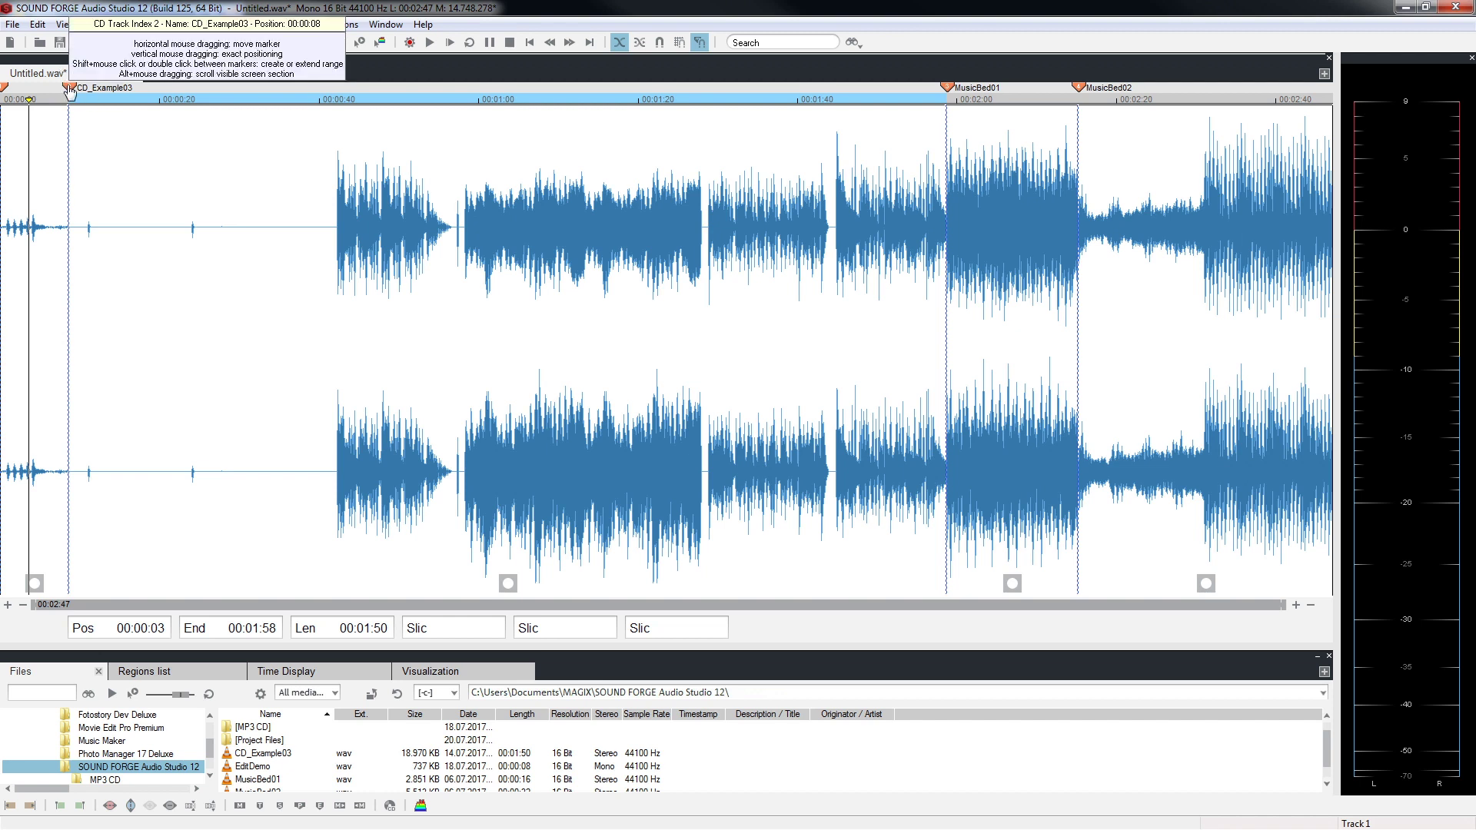
Turn on snapping, then delete the audio from the CD_Example03 marker to MusicBed01
{"action": "left_click", "coordinate": [356, 28]}
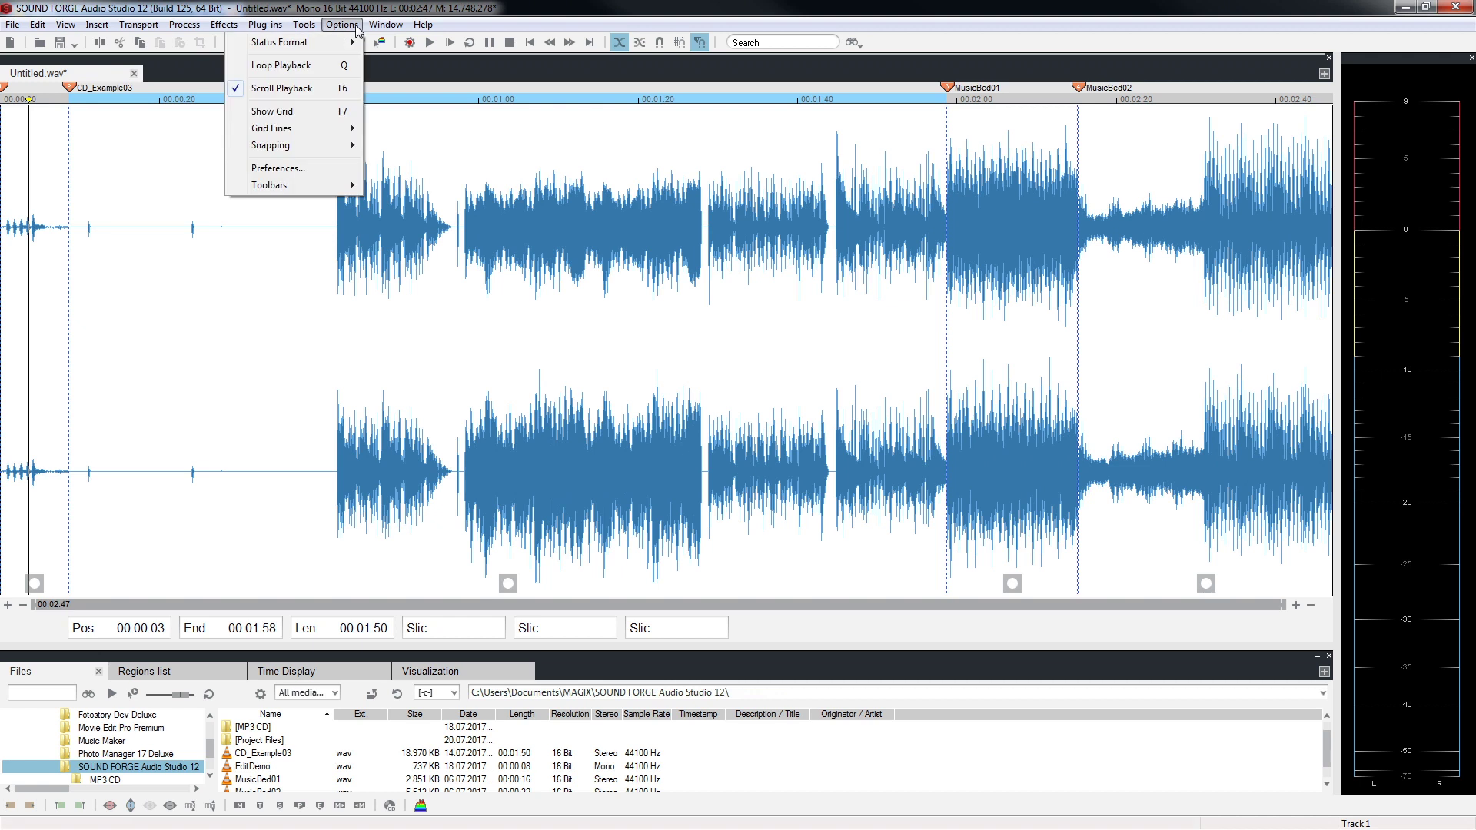
{"action": "mouse_move", "coordinate": [305, 145]}
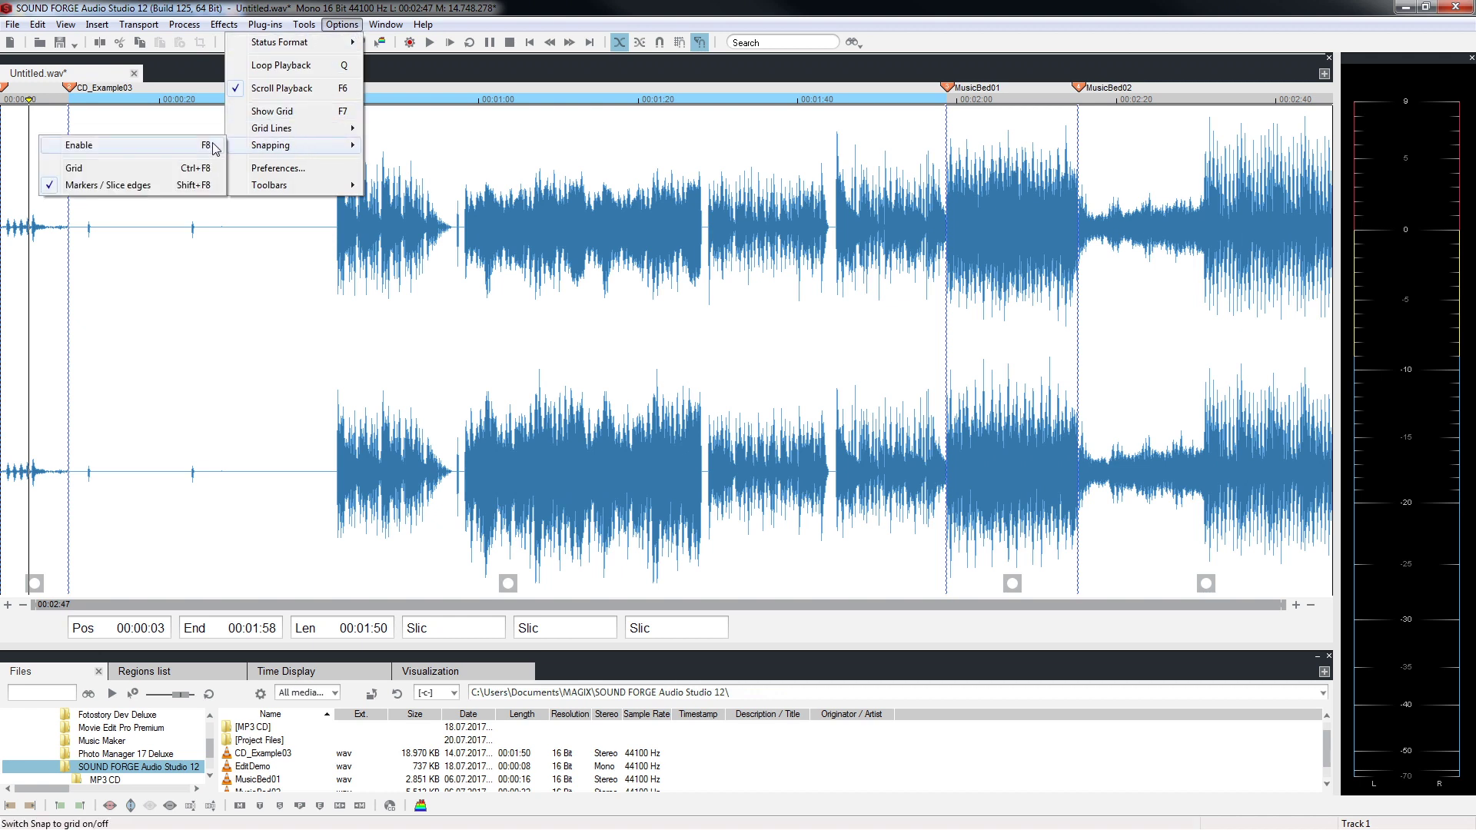
{"action": "left_click", "coordinate": [185, 146]}
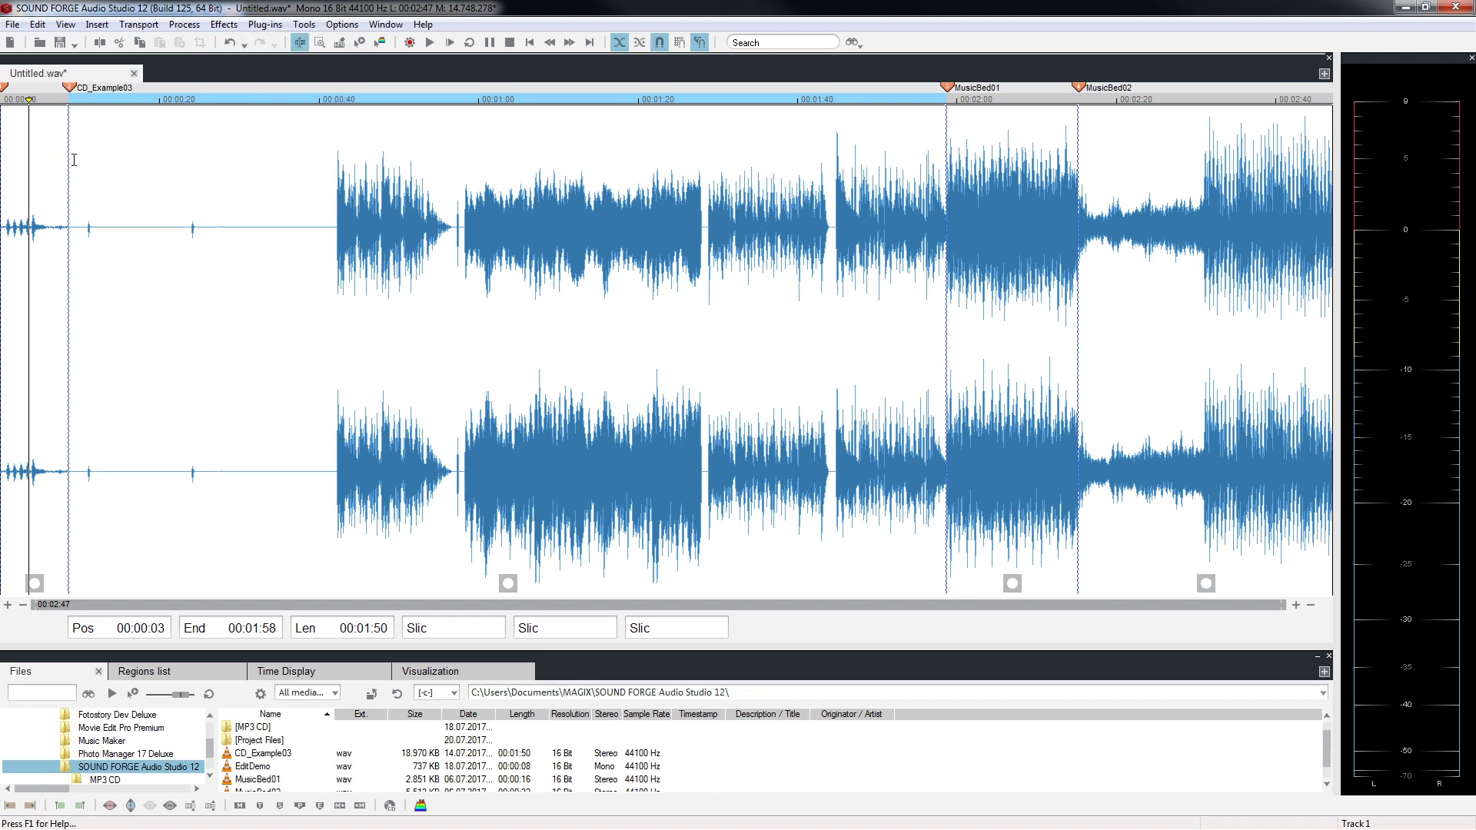
{"action": "left_click_drag", "start_coordinate": [71, 161], "coordinate": [948, 161]}
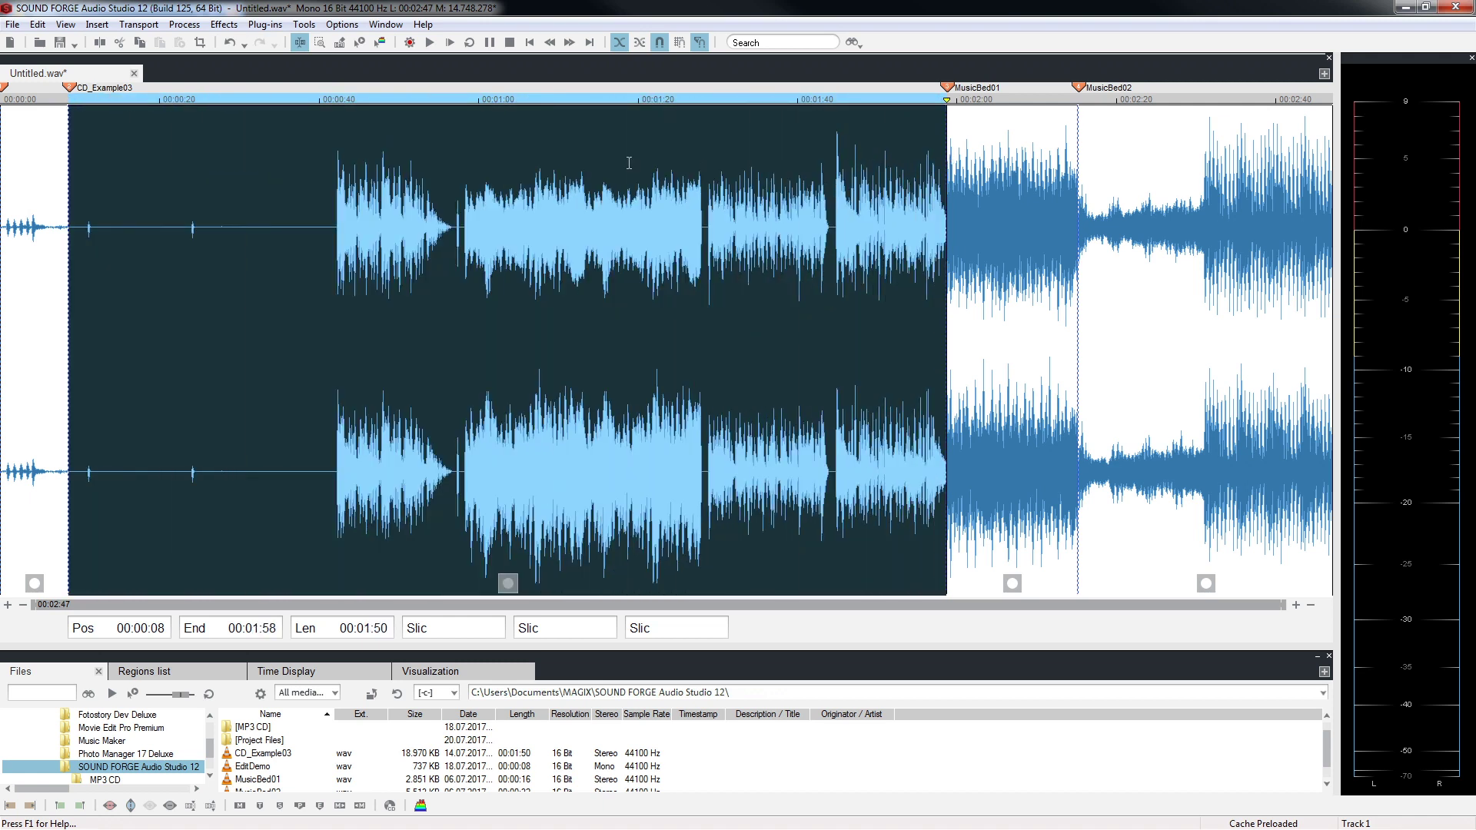
{"action": "left_click", "coordinate": [43, 26]}
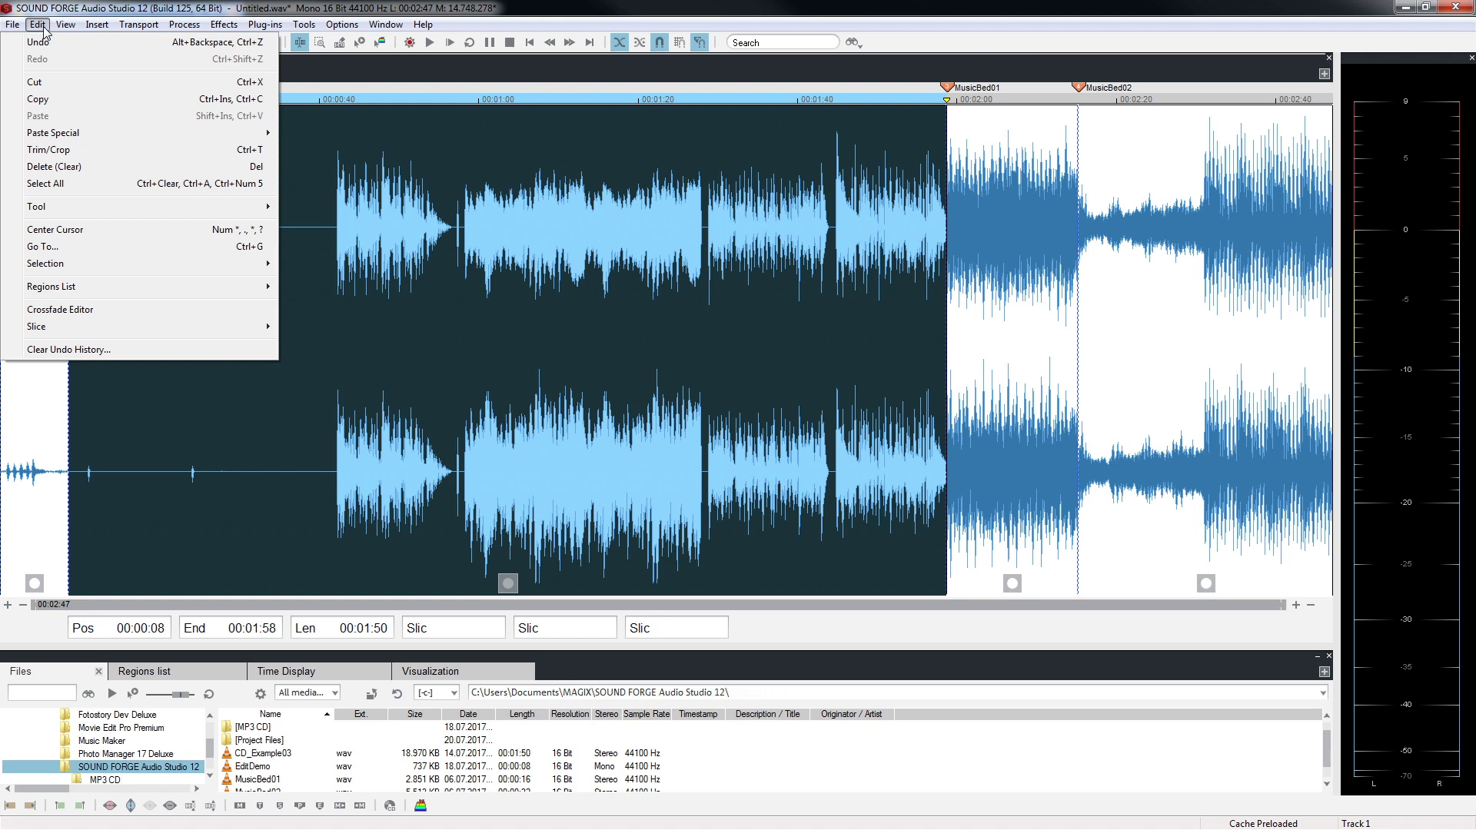
{"action": "left_click", "coordinate": [108, 165]}
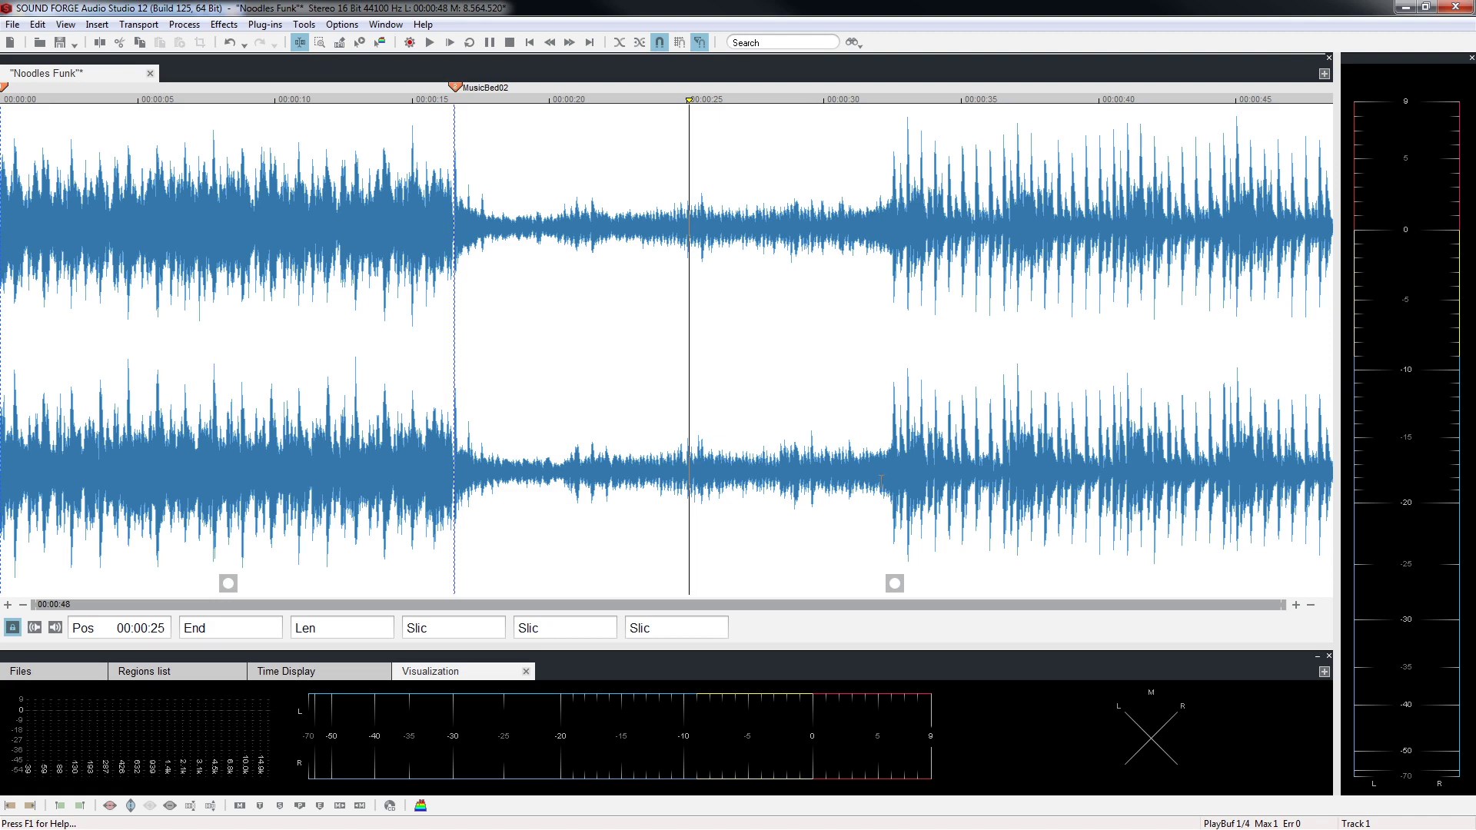
Time-compress the audio slice after MusicBed02 and shift it later
{"action": "left_click", "coordinate": [896, 583]}
{"action": "left_click_drag", "start_coordinate": [900, 583], "coordinate": [751, 598]}
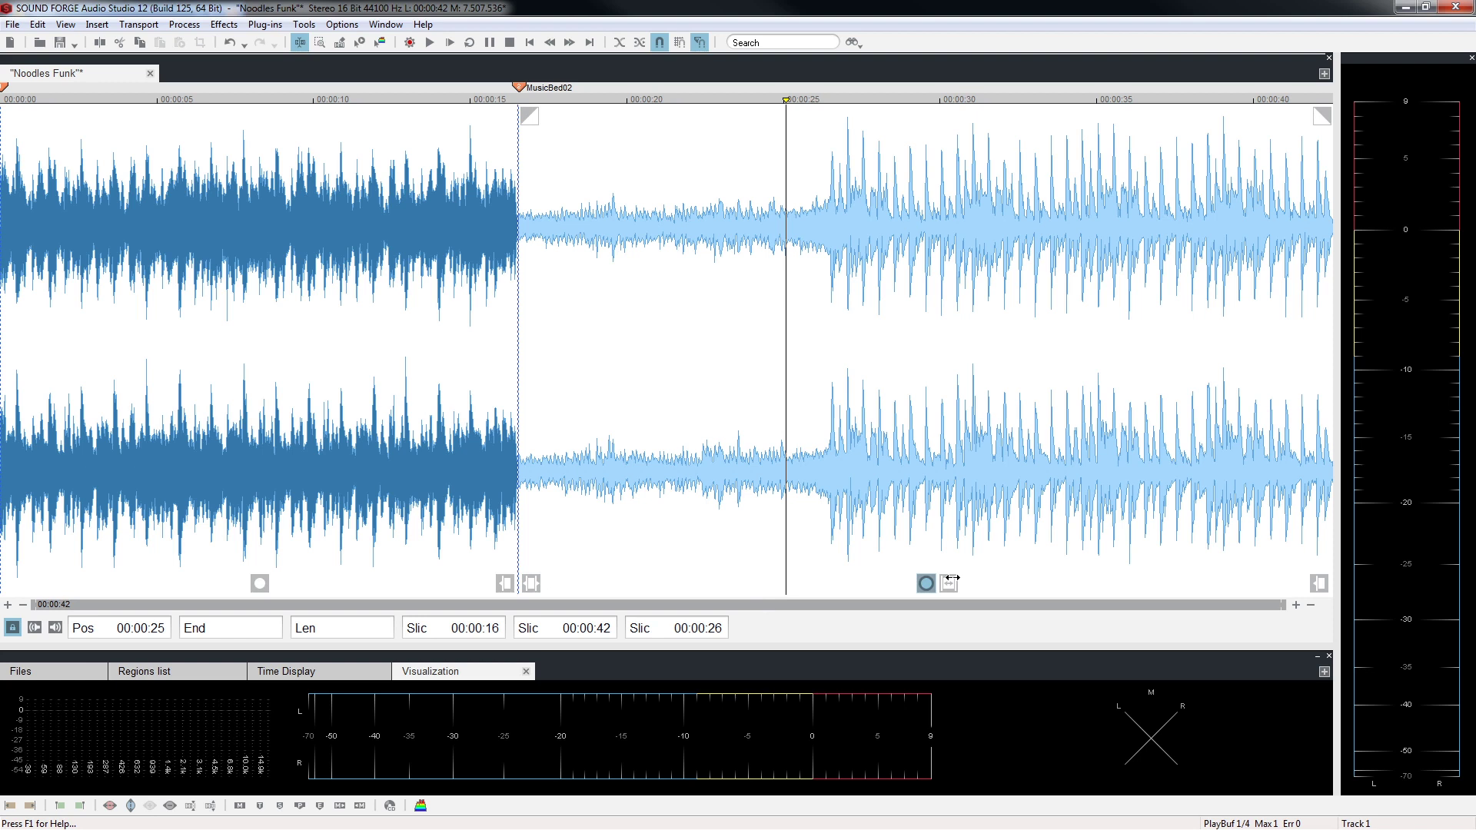
{"action": "left_click_drag", "start_coordinate": [952, 577], "coordinate": [1031, 571]}
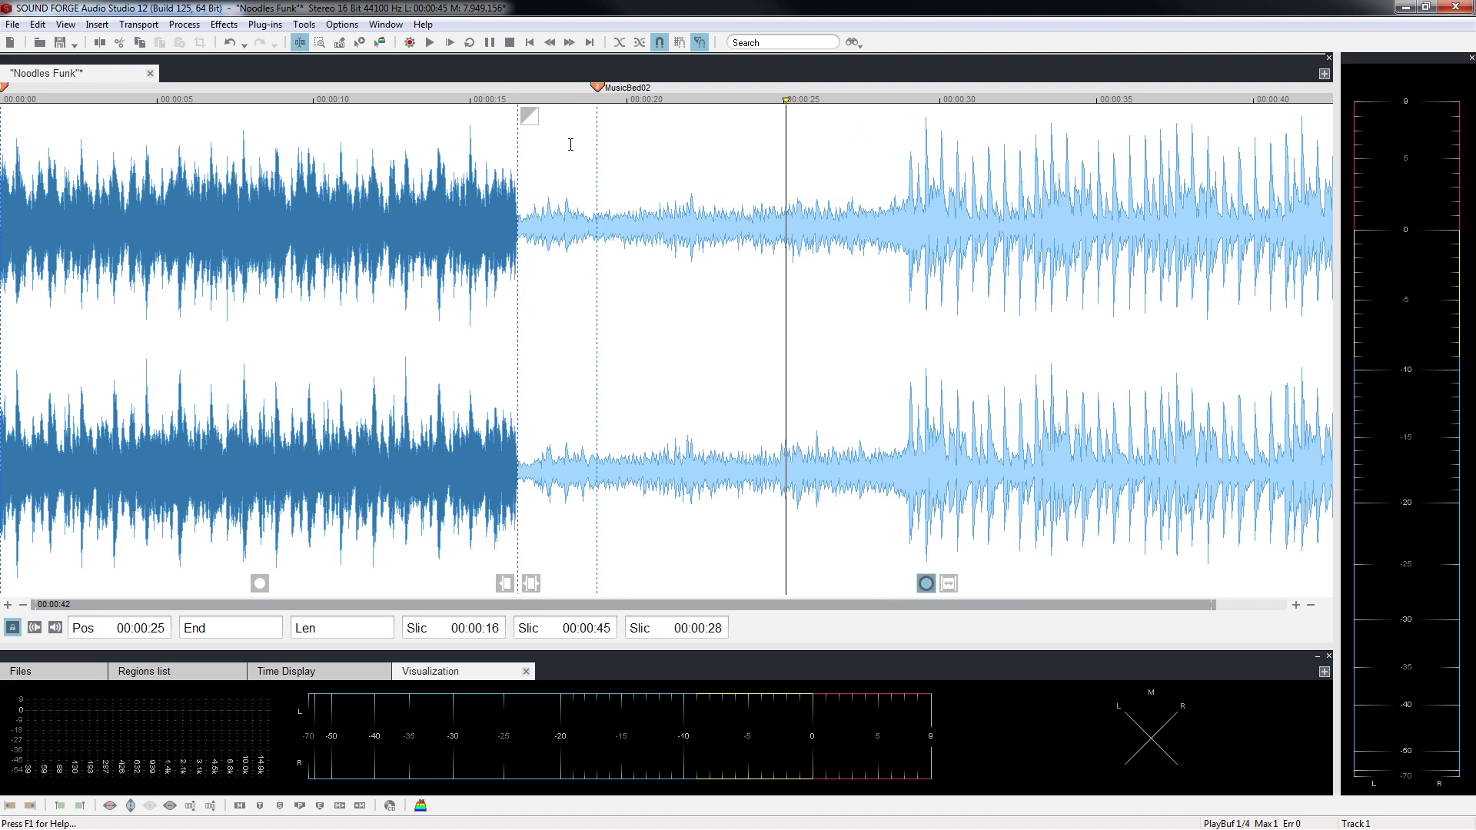
Create and adjust a crossfade between the two audio parts, then bring up its options
{"action": "left_click_drag", "start_coordinate": [536, 116], "coordinate": [612, 115]}
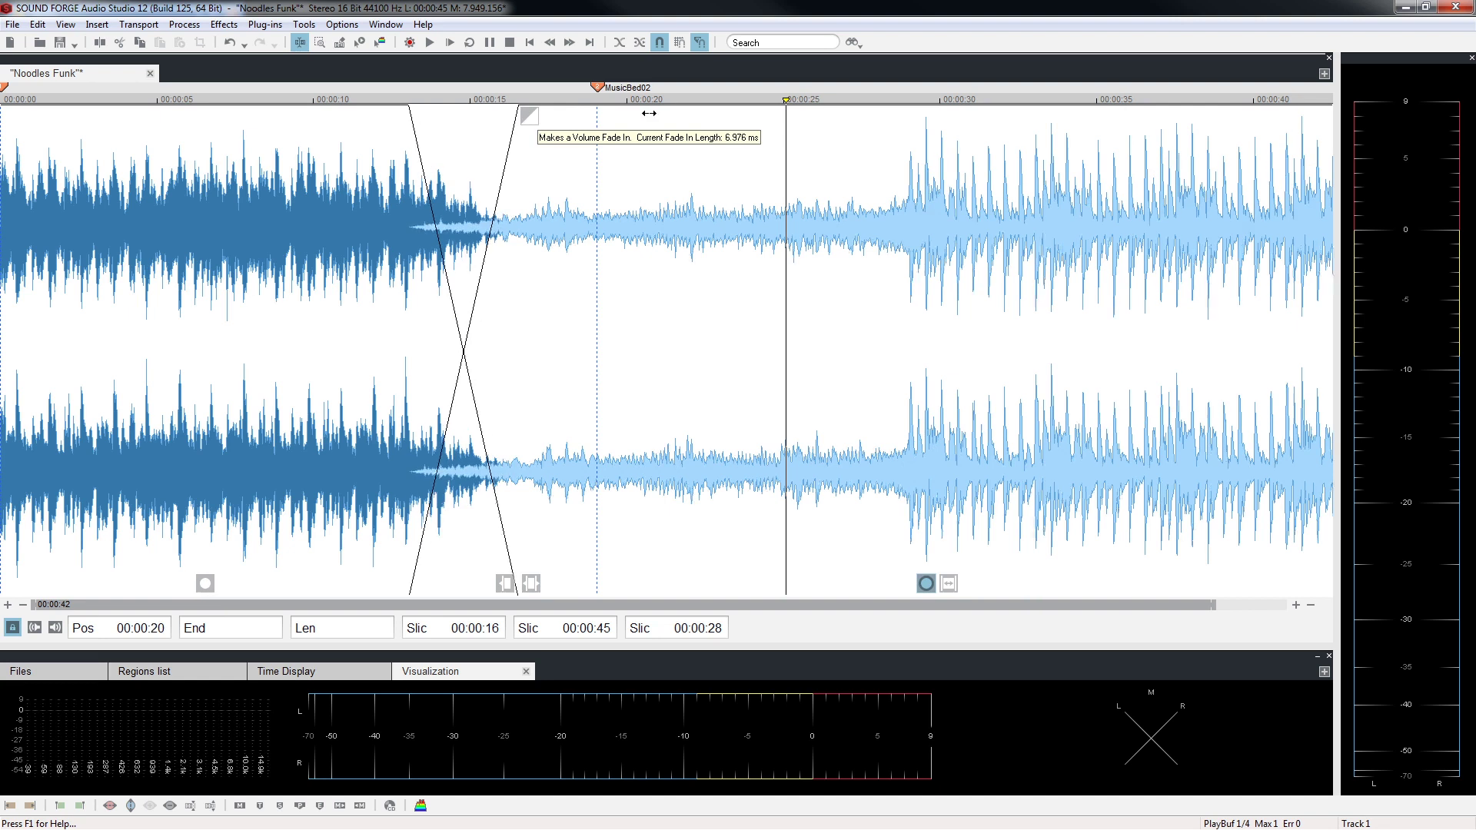
{"action": "mouse_move", "coordinate": [650, 113]}
{"action": "left_mouse_down"}
{"action": "mouse_move", "coordinate": [541, 116]}
{"action": "mouse_move", "coordinate": [634, 116]}
{"action": "left_mouse_up"}
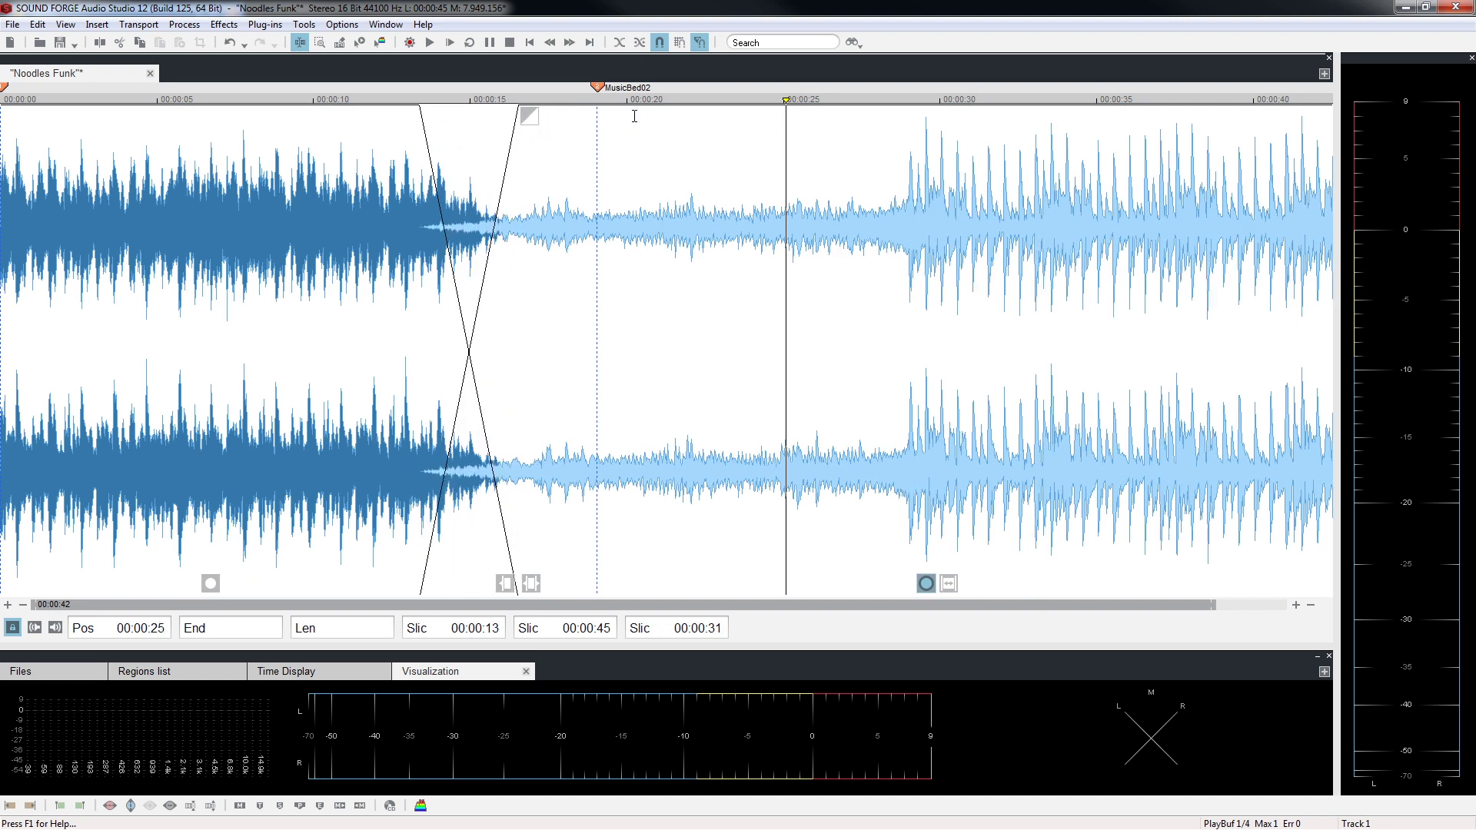
{"action": "left_click", "coordinate": [528, 117]}
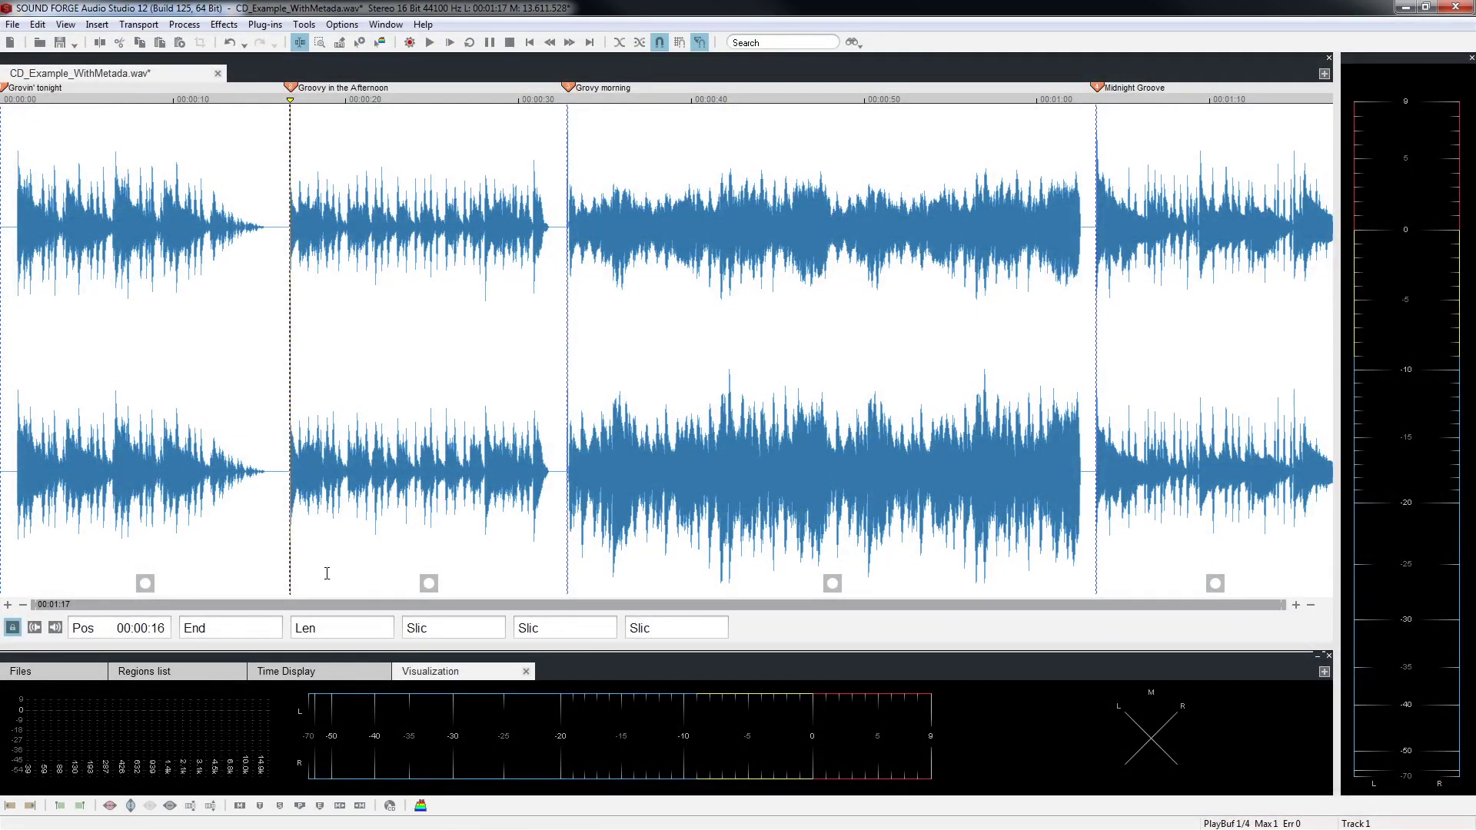
In the Marker / CD Index Manager, move Midnight Groove from track 4 to track 3 and confirm
{"action": "left_click", "coordinate": [222, 675]}
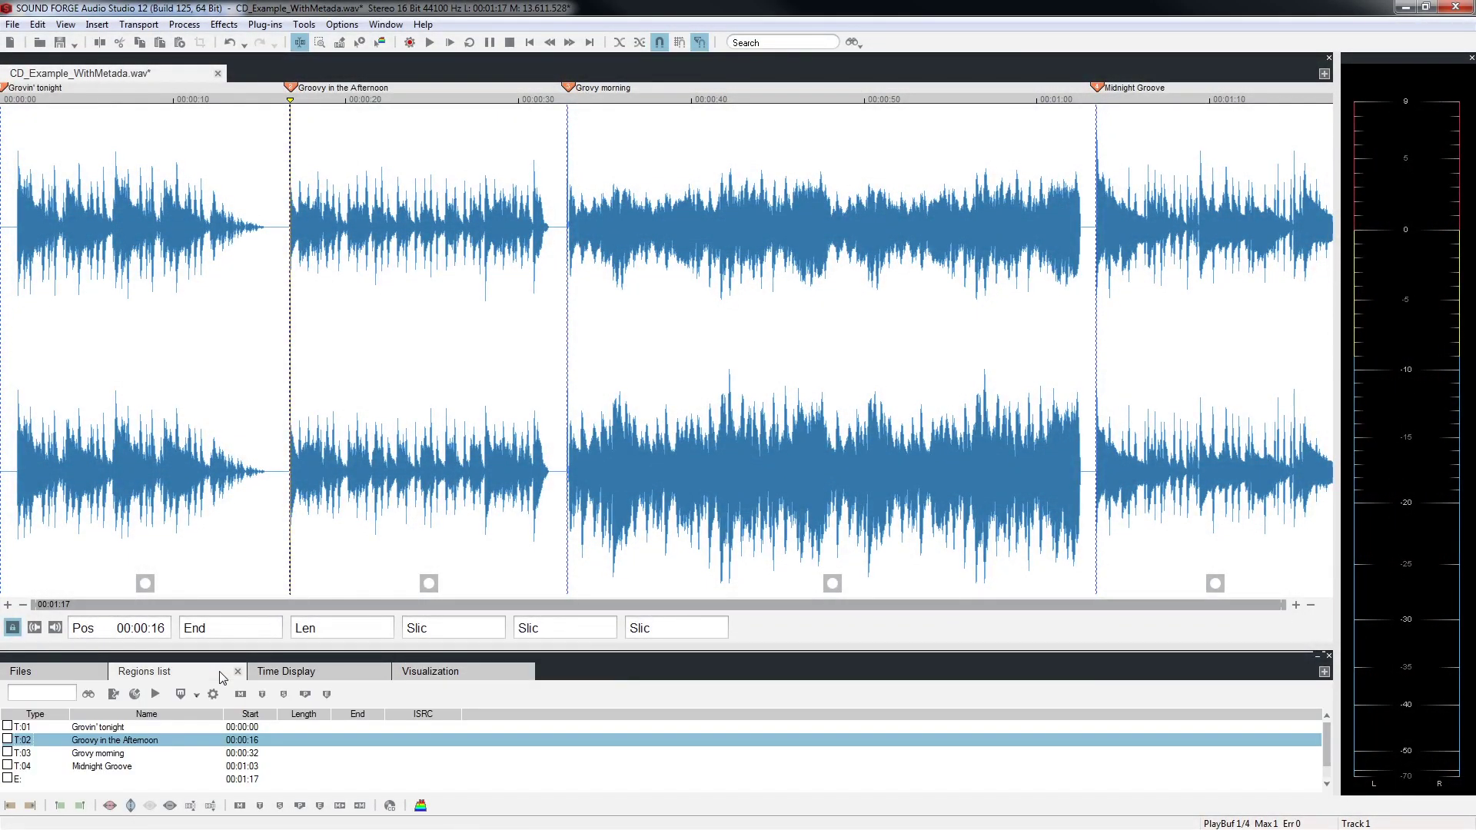
{"action": "left_click", "coordinate": [135, 695]}
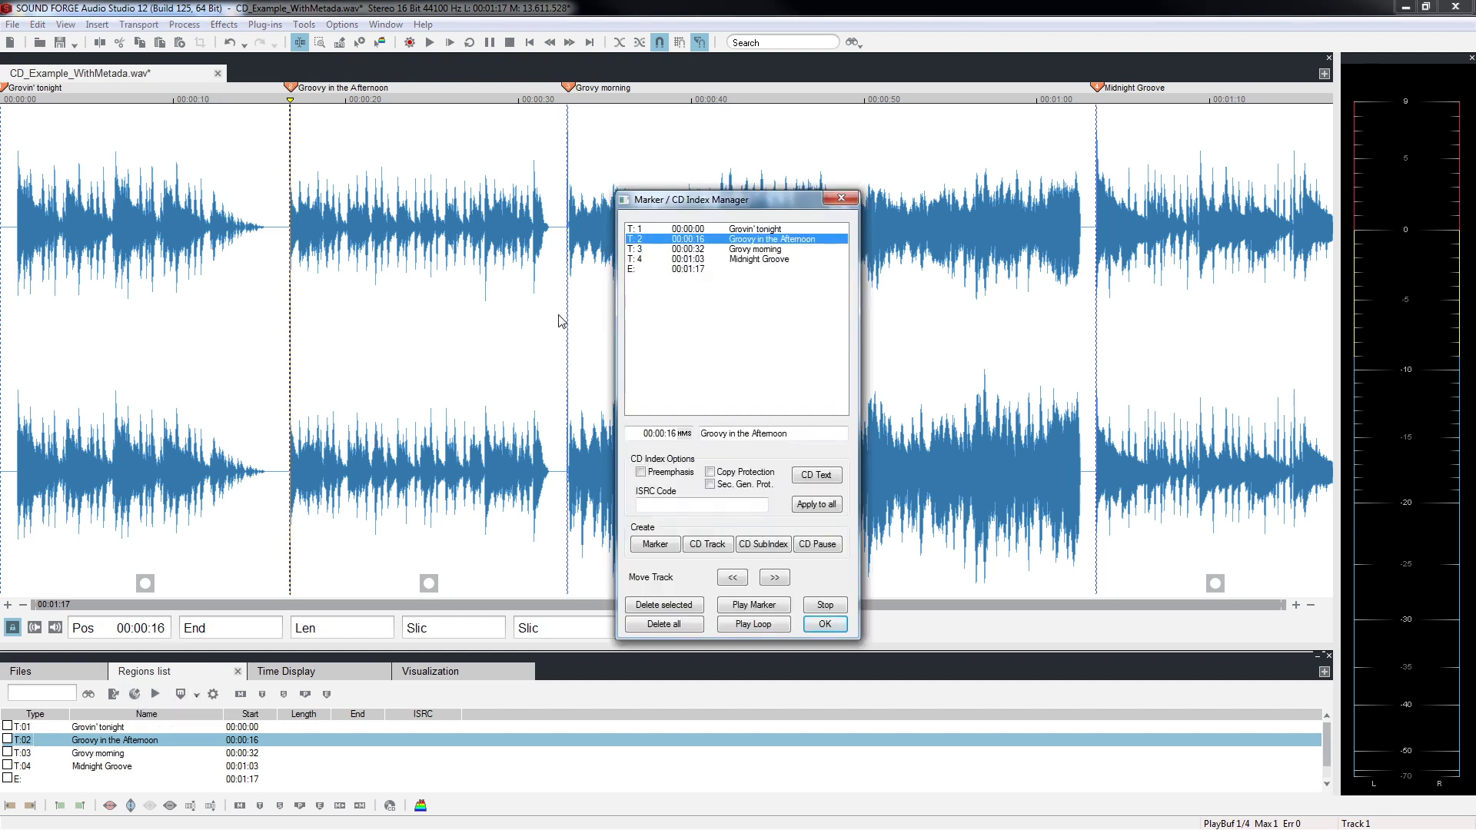
{"action": "left_click", "coordinate": [698, 229]}
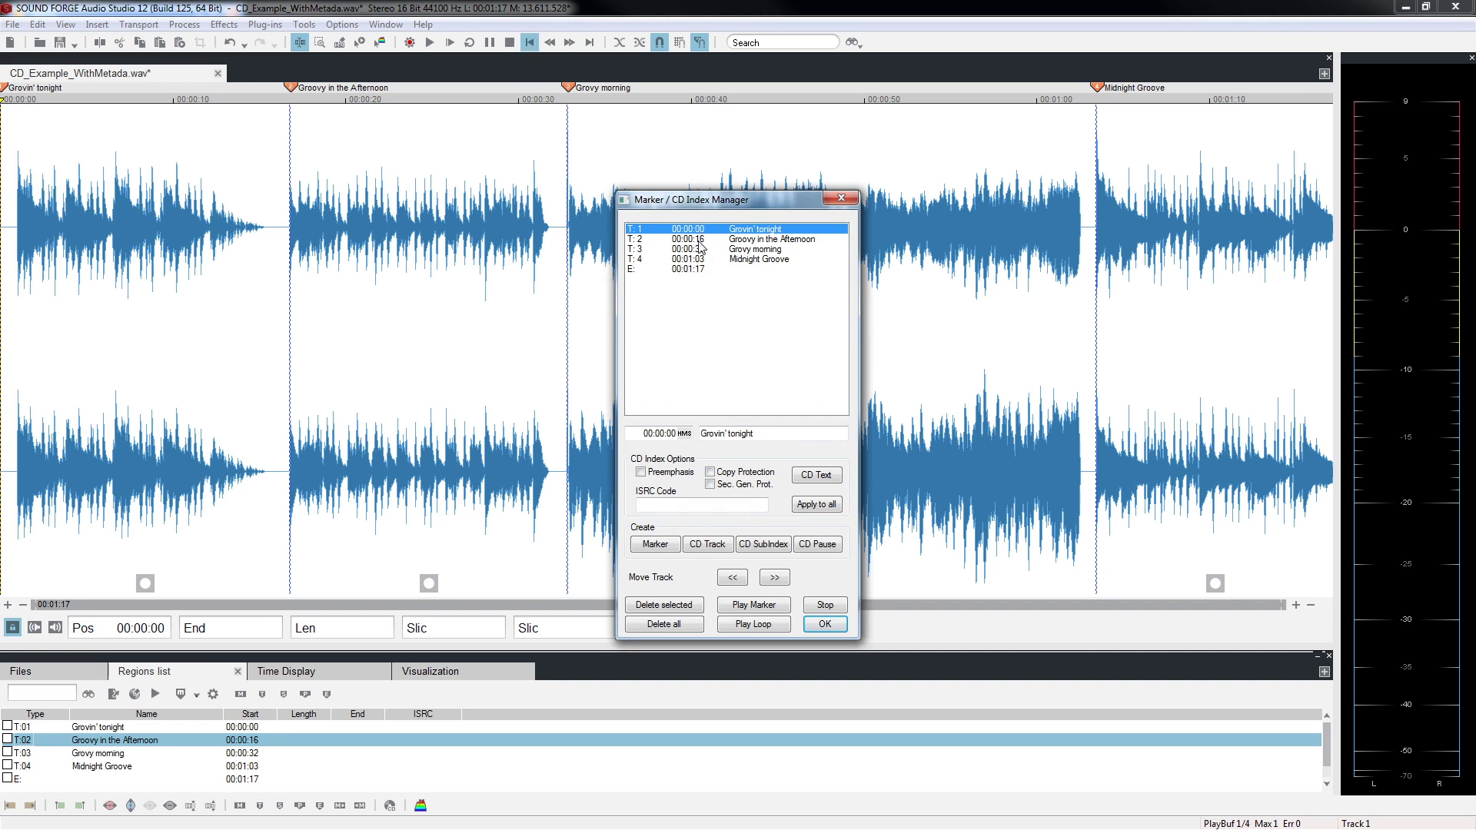
{"action": "left_click", "coordinate": [698, 249]}
{"action": "left_click", "coordinate": [695, 260]}
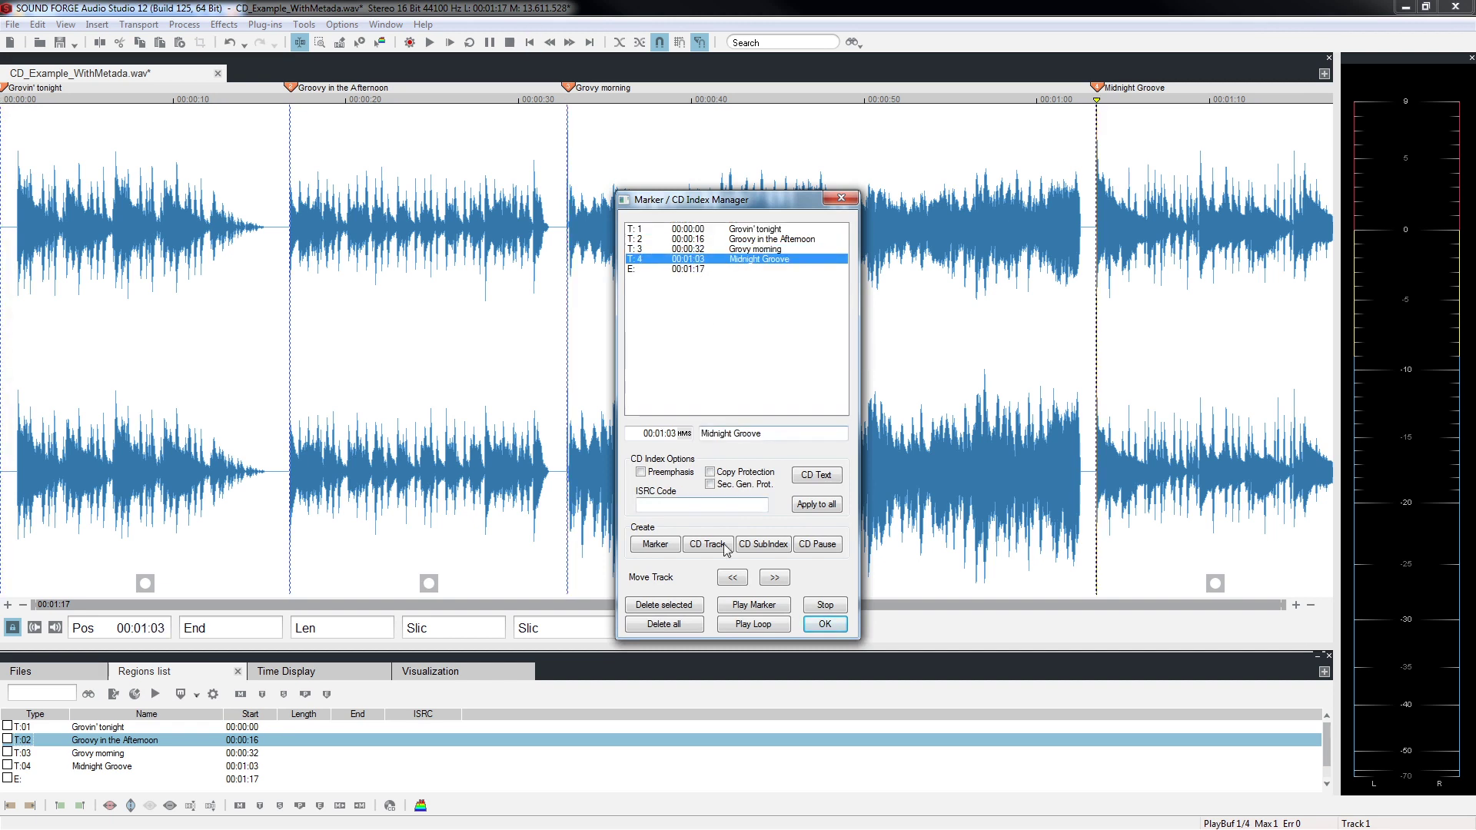
{"action": "left_click", "coordinate": [732, 578]}
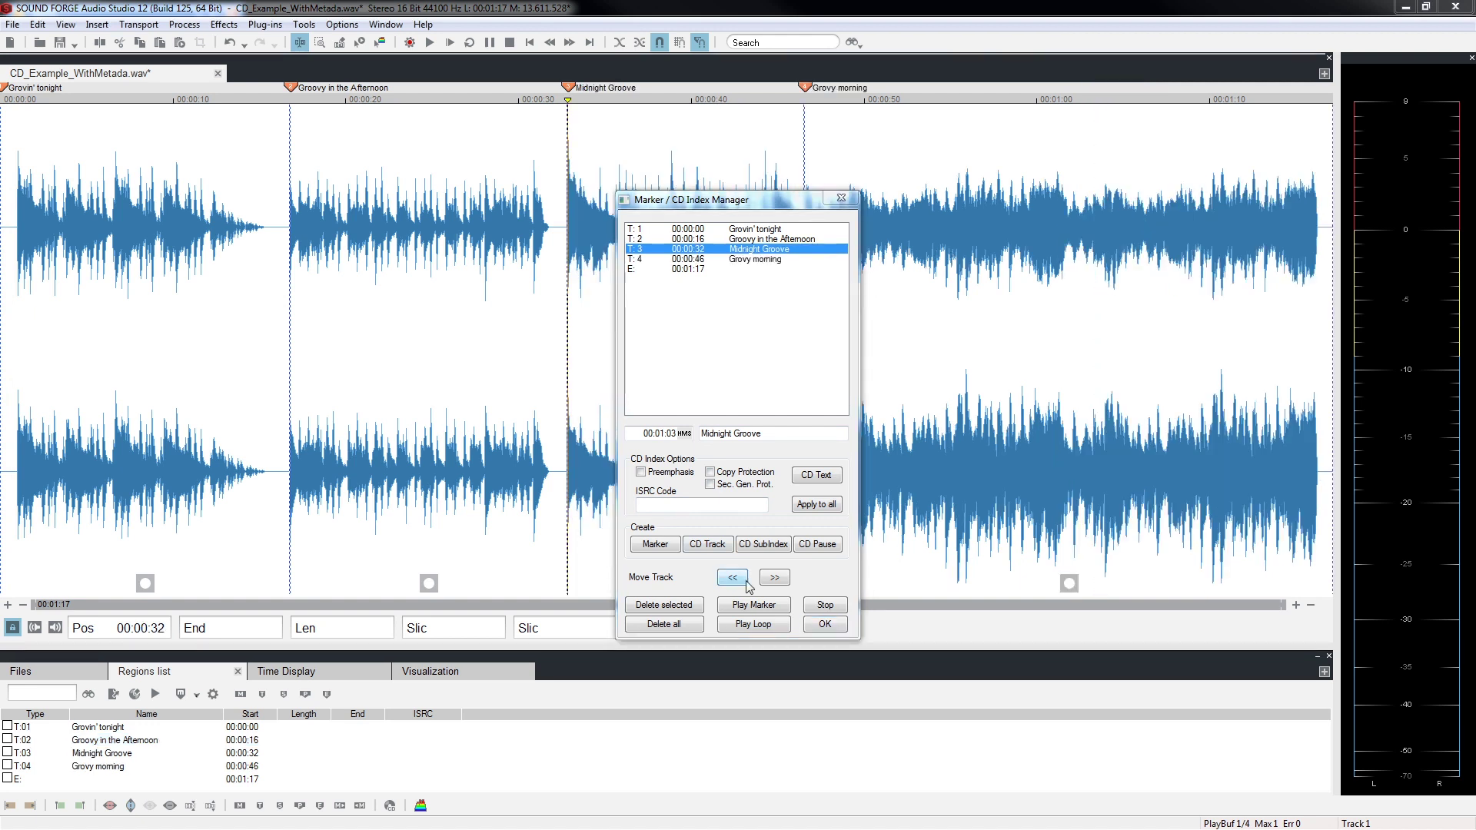
{"action": "left_click", "coordinate": [824, 625]}
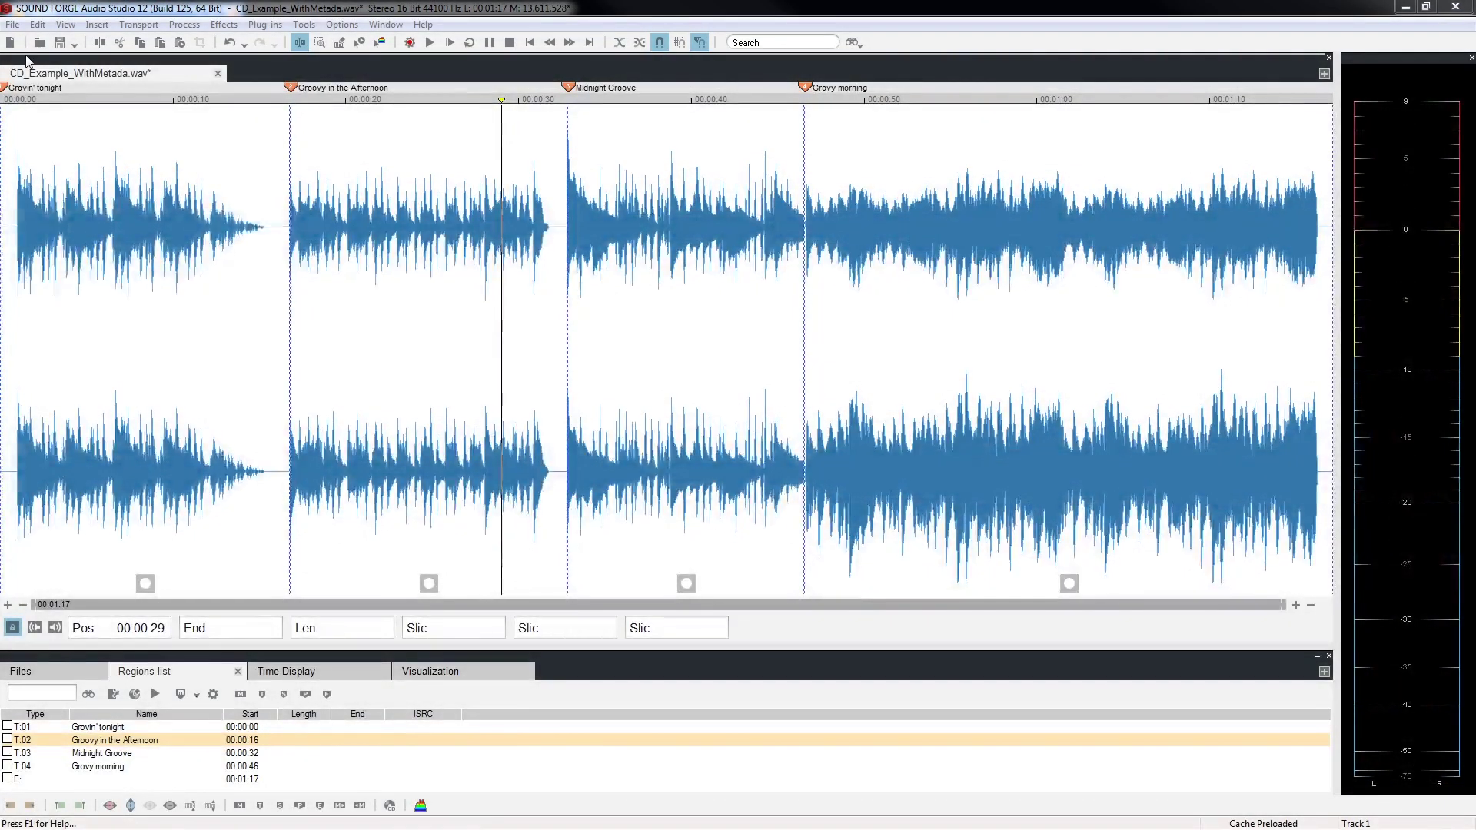
Save as MP3 file with the Each CD track in a file option
{"action": "left_click", "coordinate": [12, 24]}
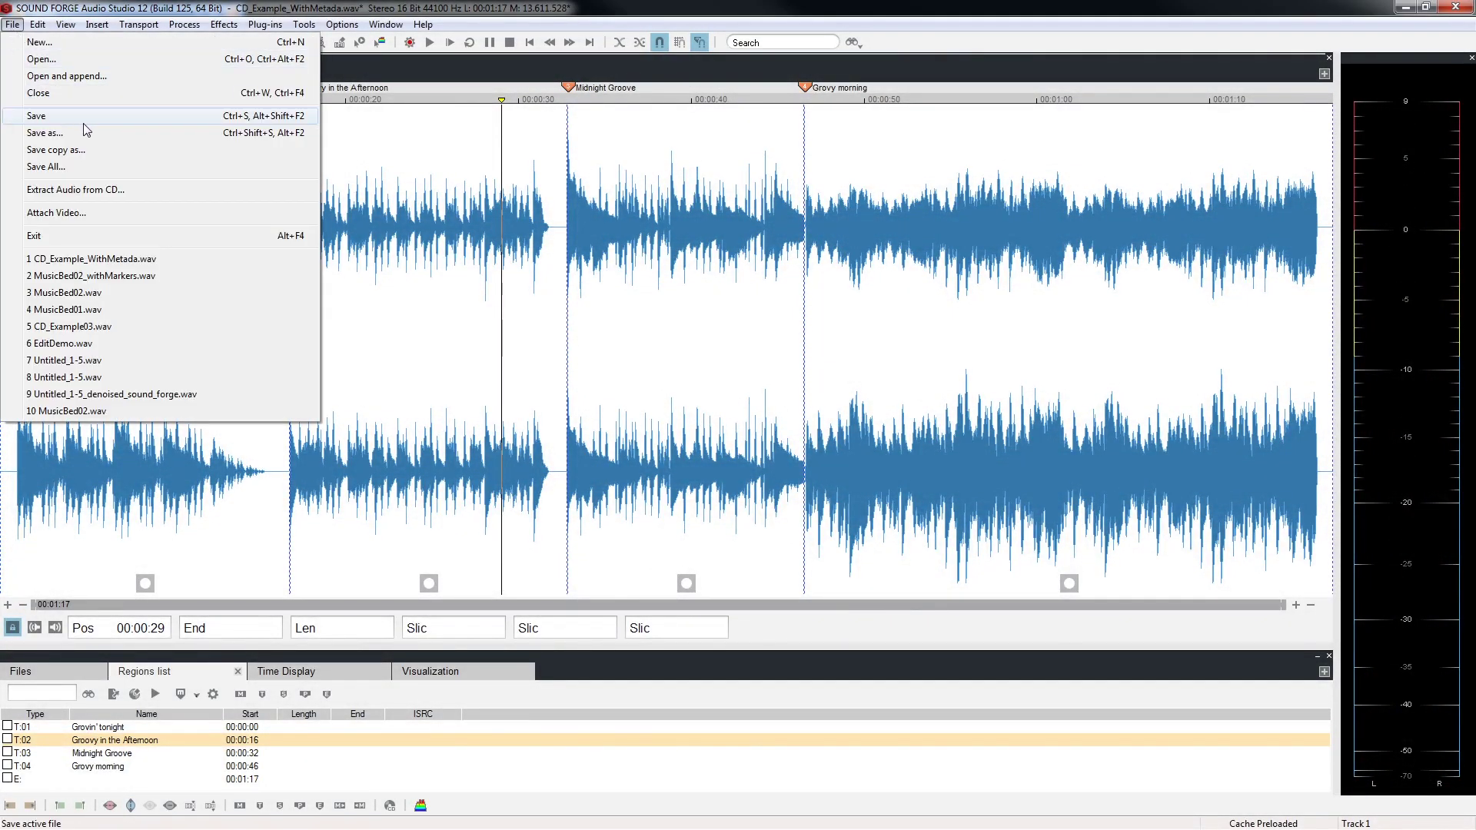
{"action": "left_click", "coordinate": [46, 133]}
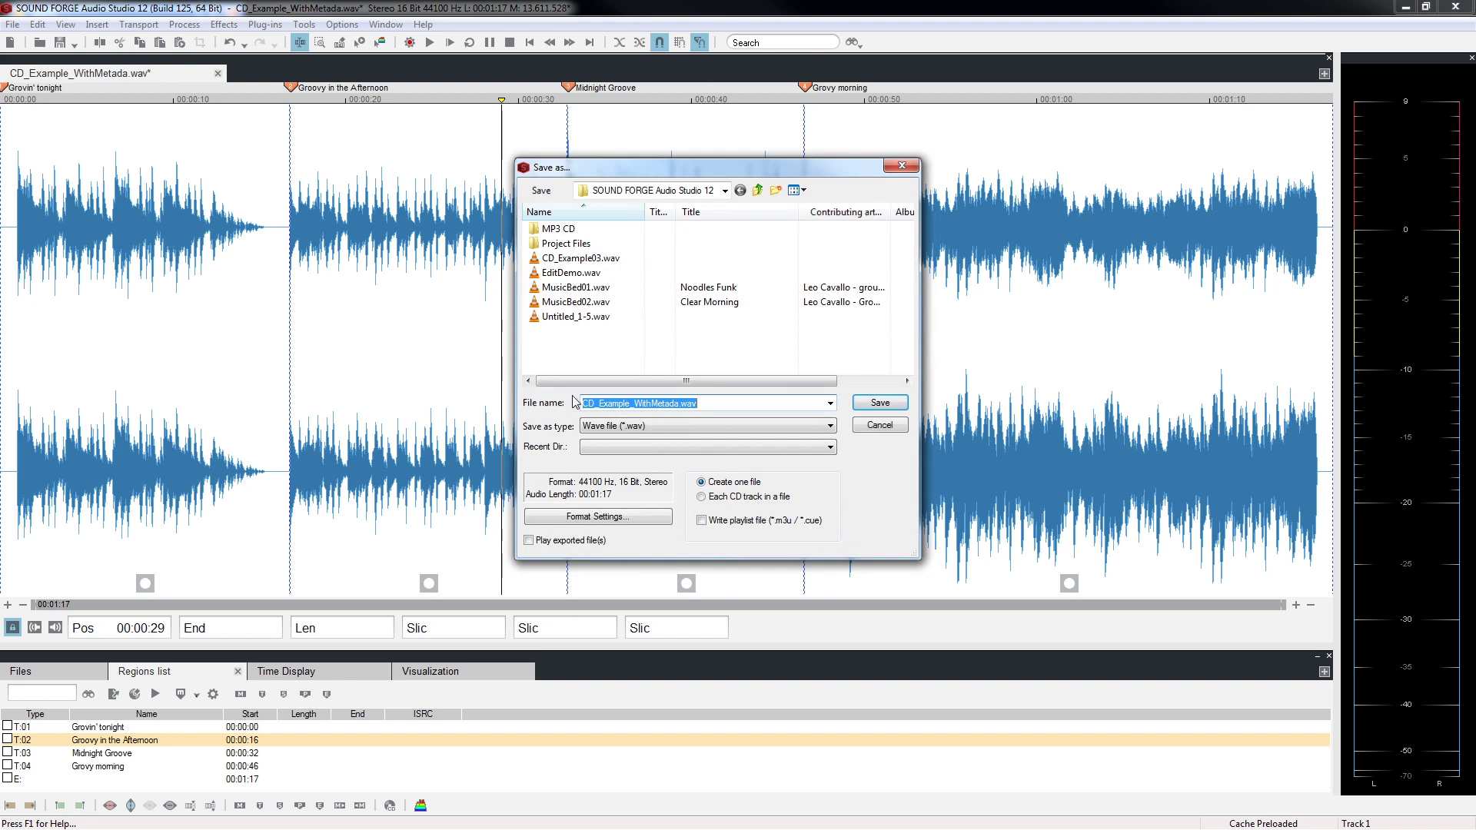
{"action": "left_click", "coordinate": [648, 427]}
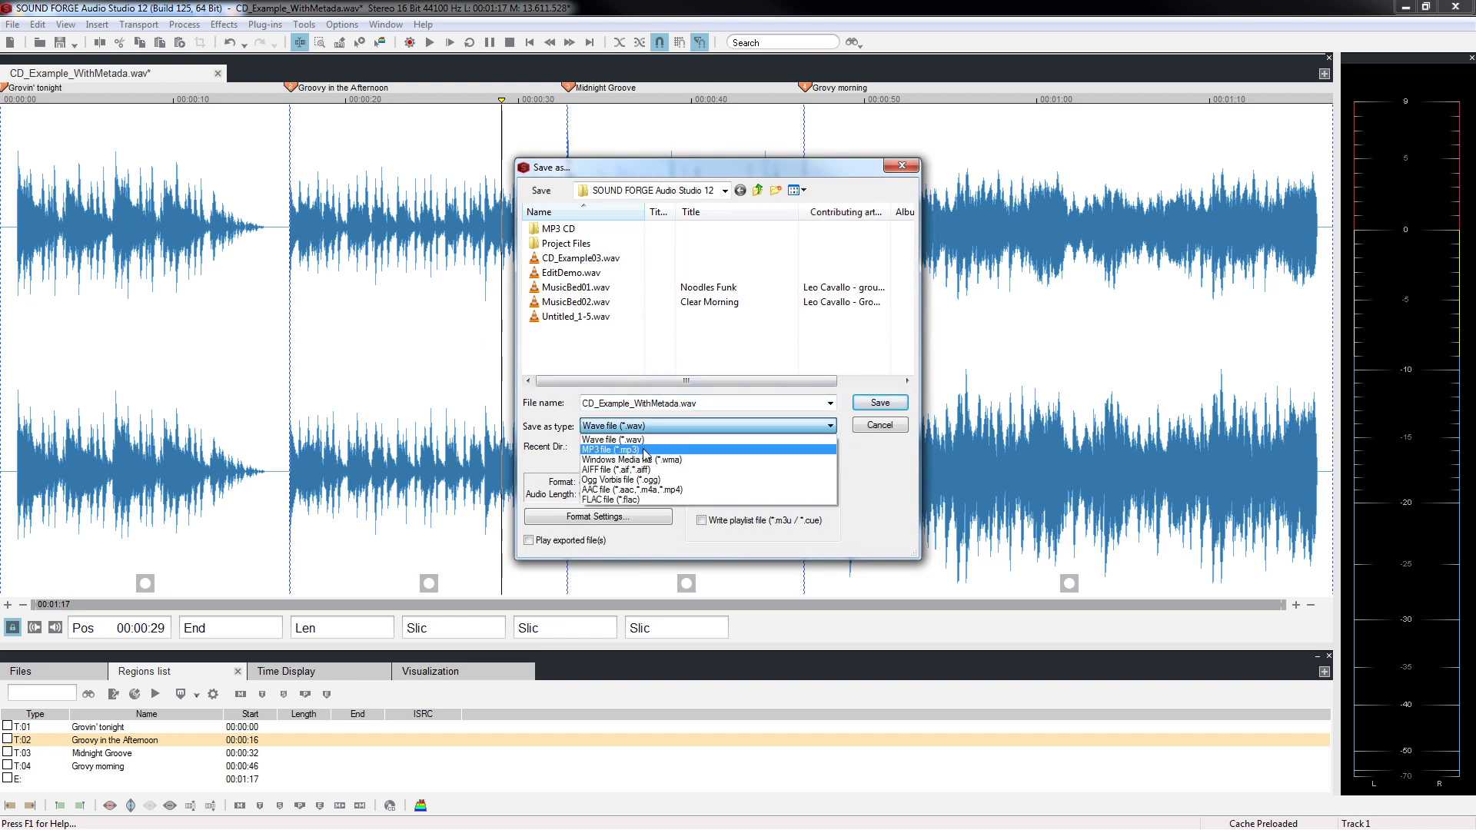
{"action": "left_click", "coordinate": [645, 452]}
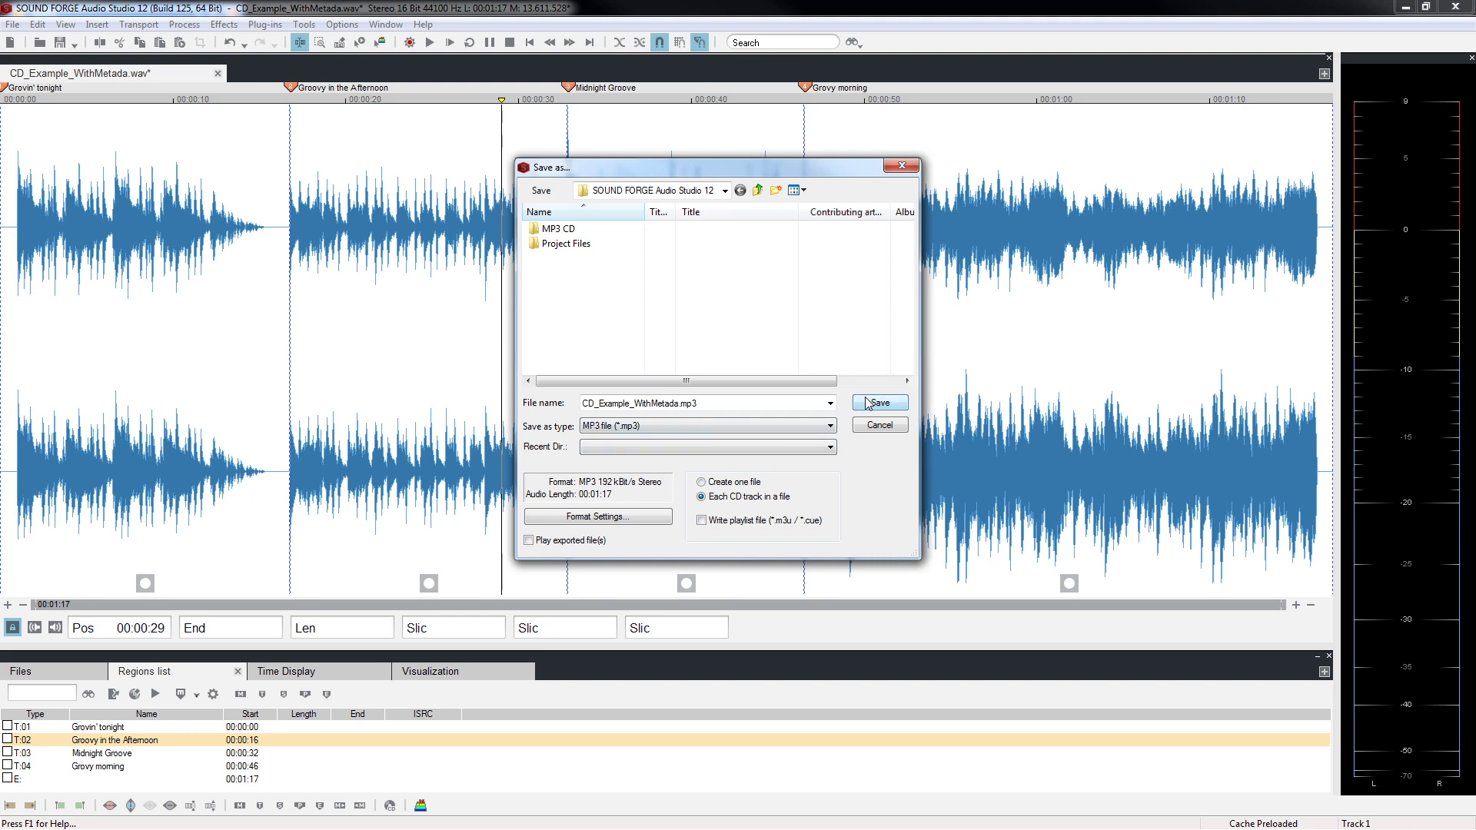
{"action": "left_click", "coordinate": [905, 424]}
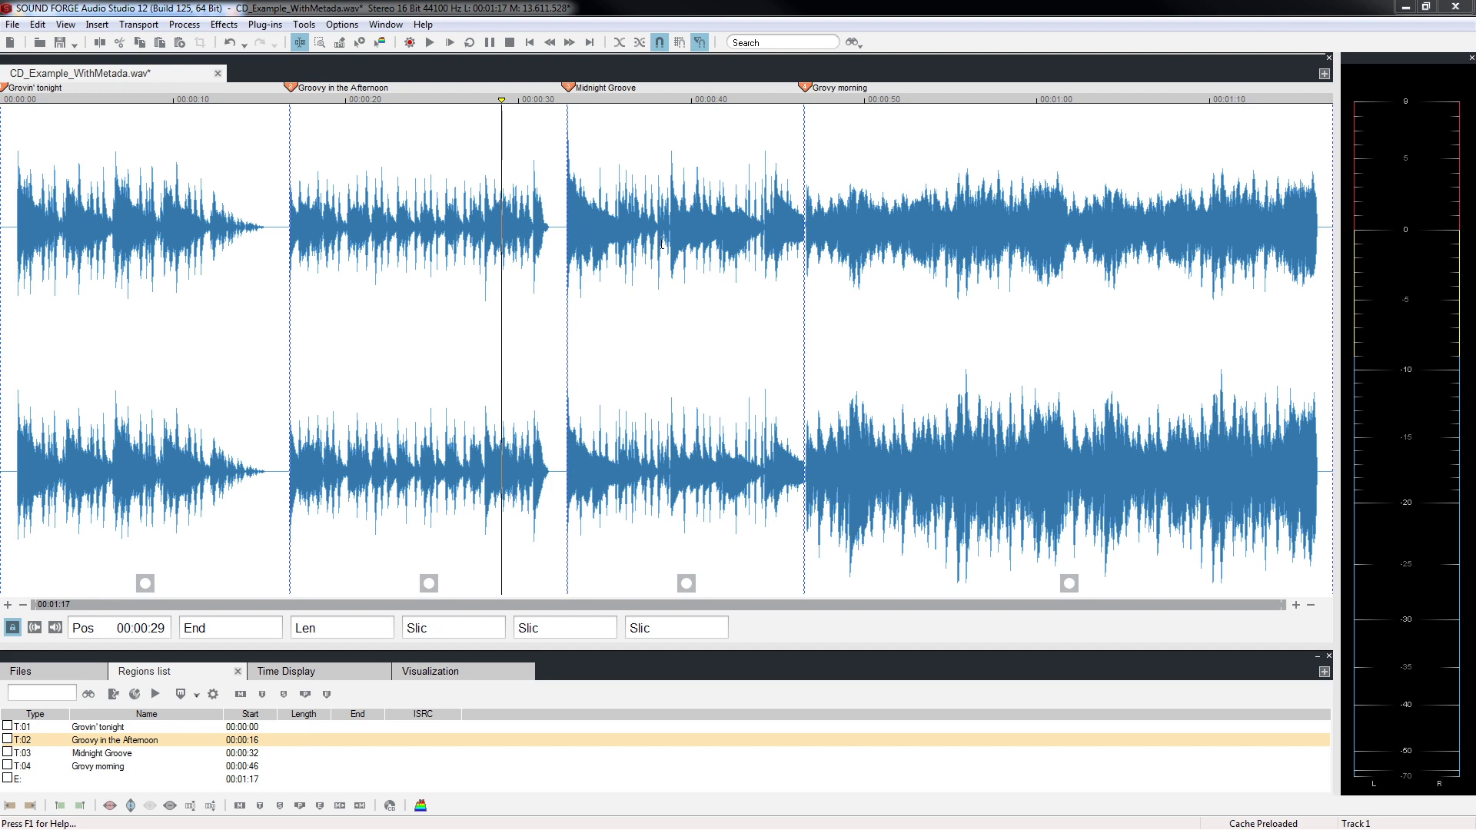
Open the Make CD dialog via Tools > Burn Audio CD
{"action": "left_click", "coordinate": [304, 24]}
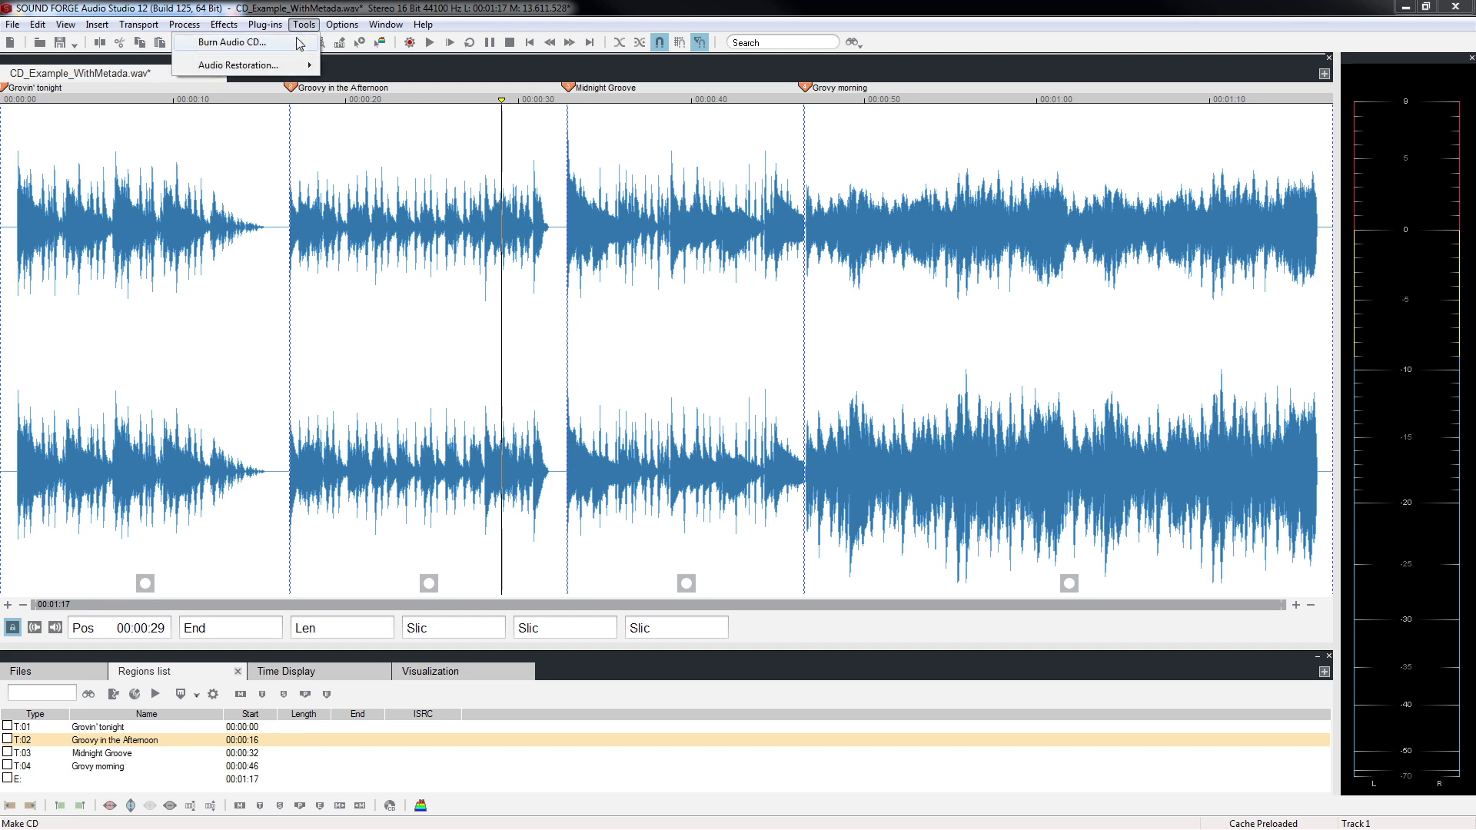
{"action": "left_click", "coordinate": [300, 43]}
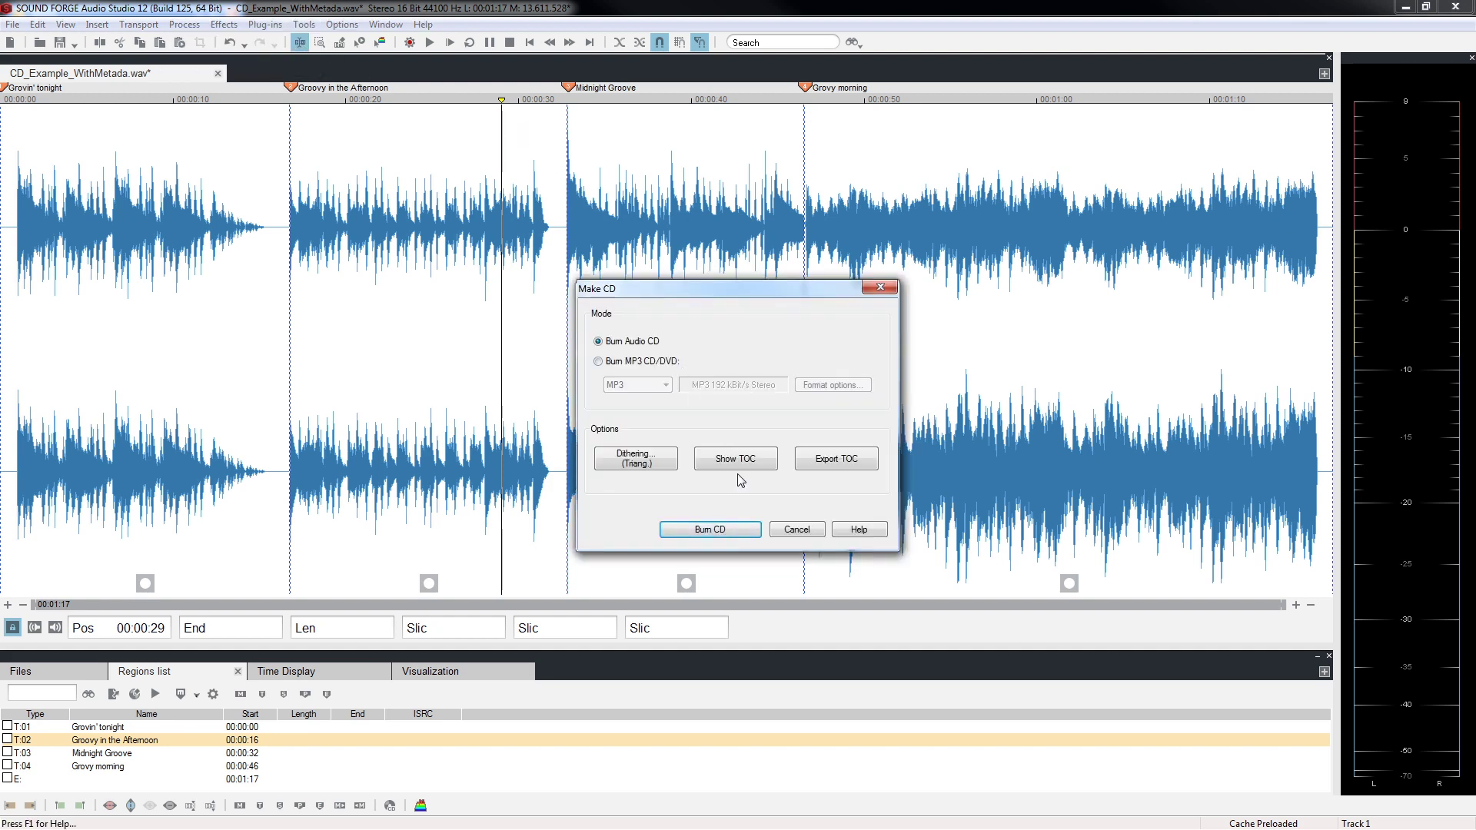